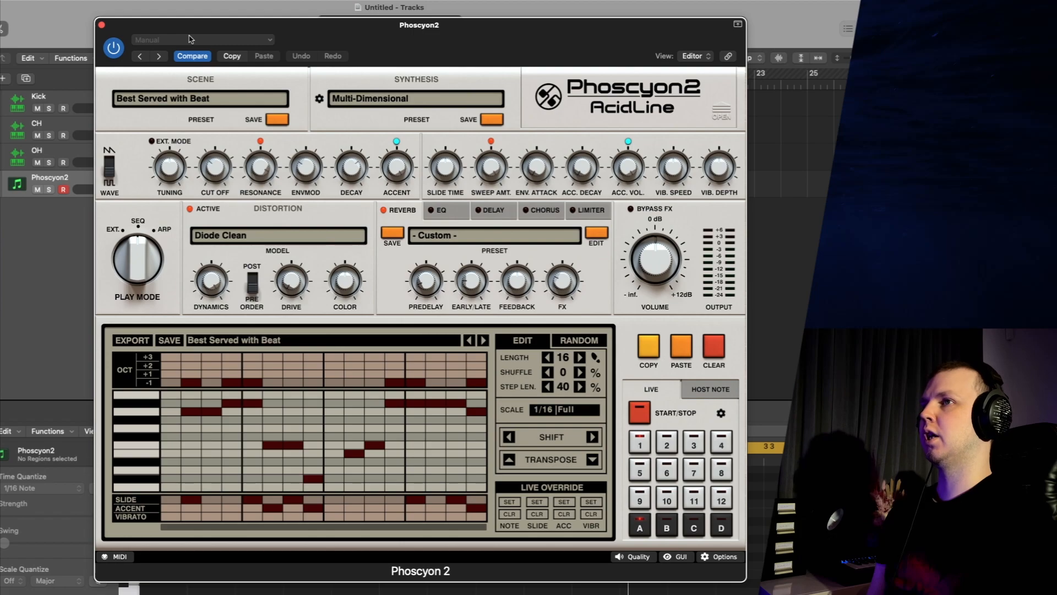
Start playback and lower the filter cutoff of the Best Served with Beat scene to 6.0%
key(space)
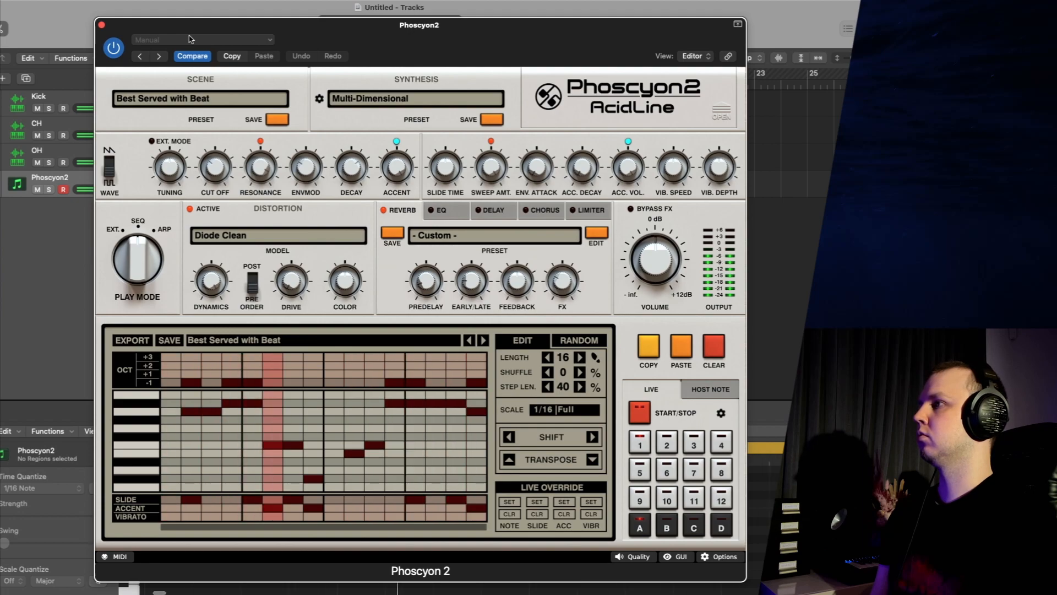
drag(192, 30, 214, 23)
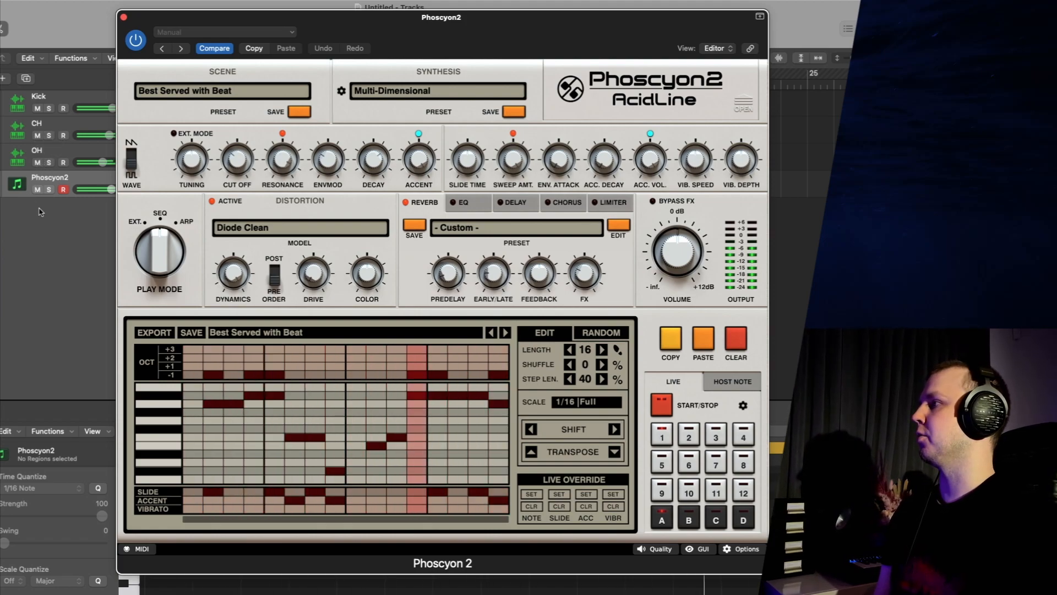
drag(234, 166, 229, 208)
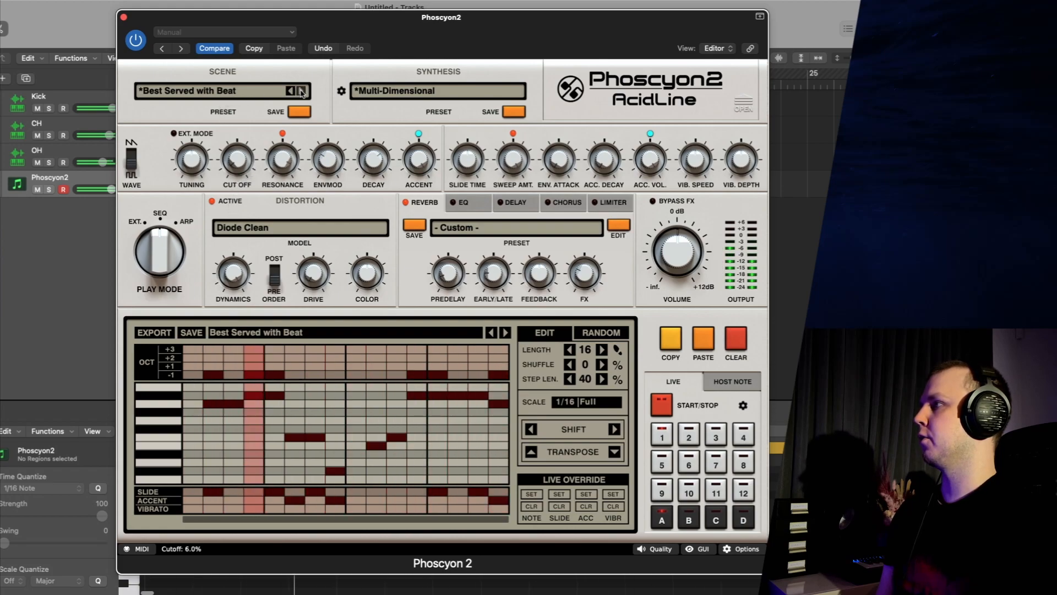
Audition the following scene presets during playback, ending on Acid Olympics
click(301, 91)
click(302, 92)
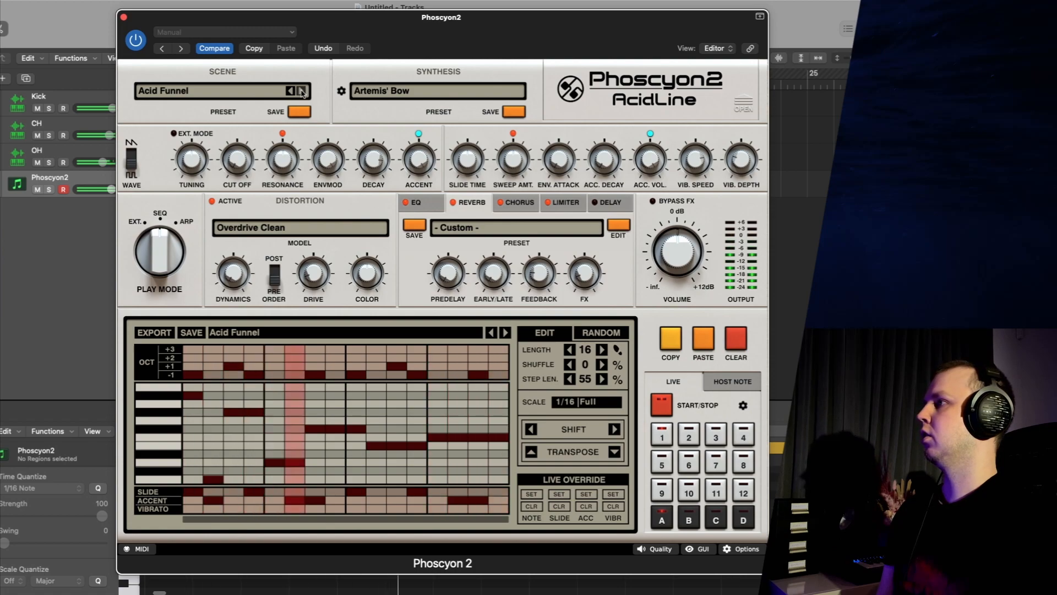
click(302, 92)
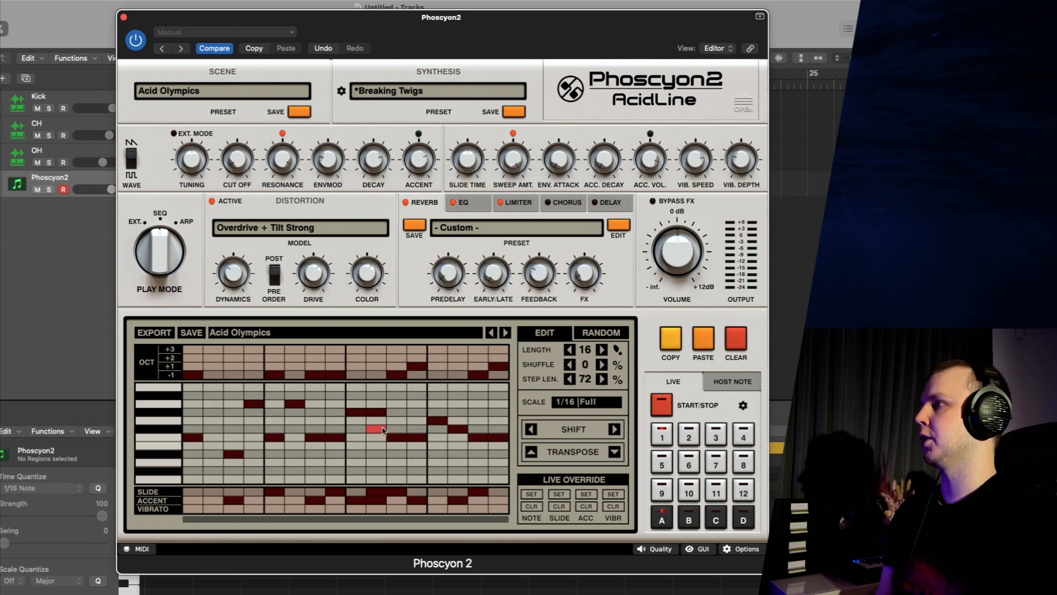
key(space)
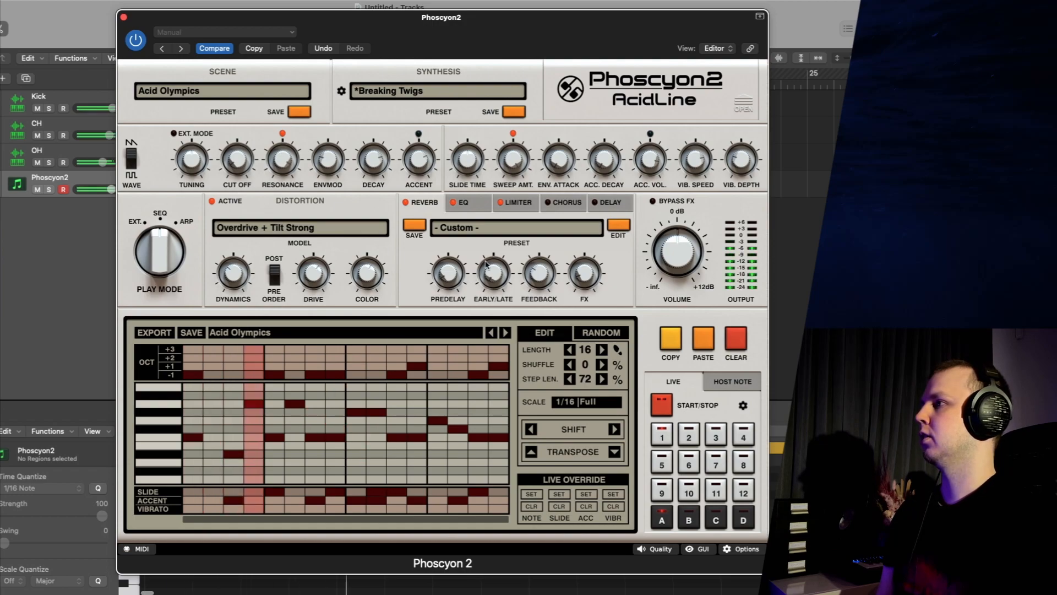
Audition the synthesis presets - Init -, 303s Can't Do That, Acid Microdosing and Acid Tide over the Acid Olympics pattern
click(518, 91)
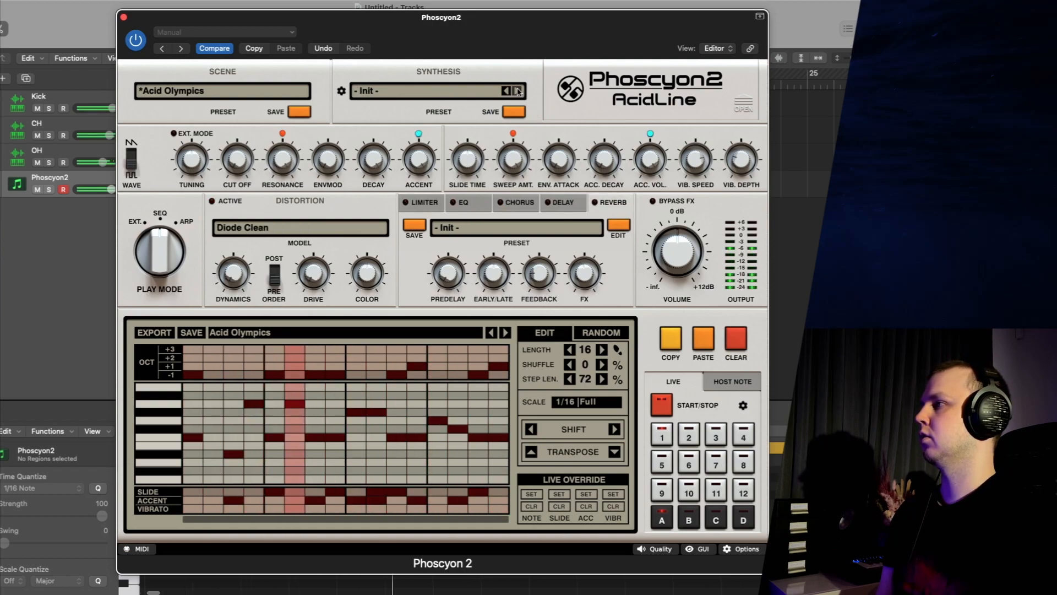
click(517, 91)
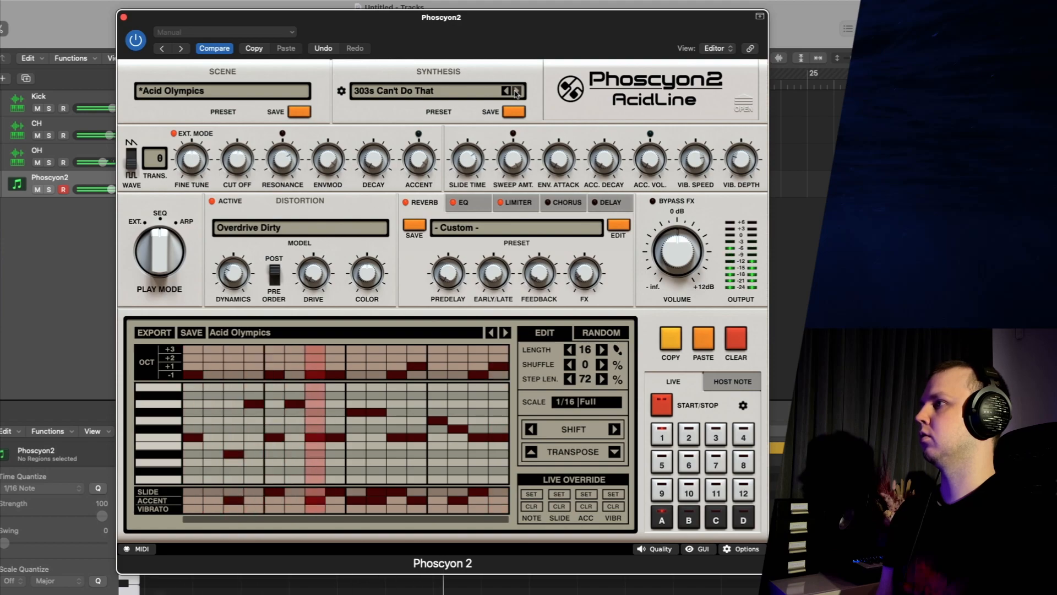
click(518, 91)
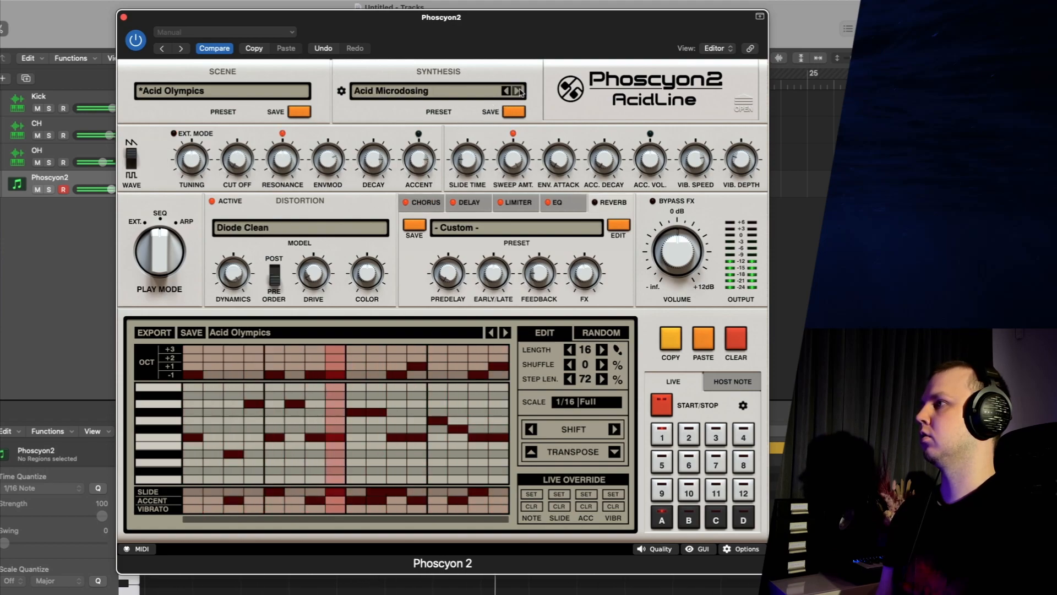
click(517, 91)
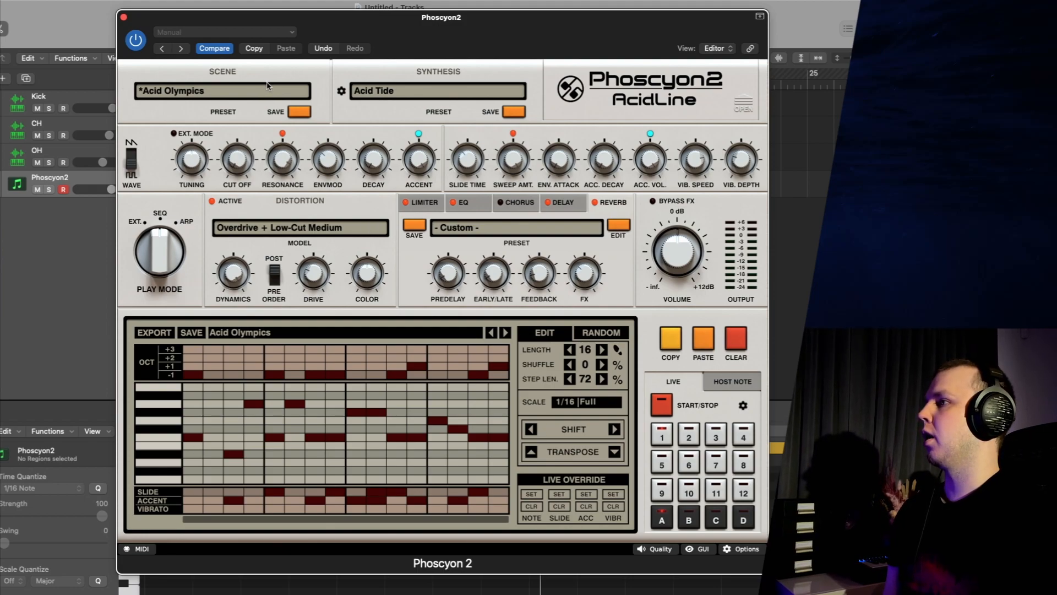
Load the - Init - scene preset from the scene preset browser and close the browser
click(224, 92)
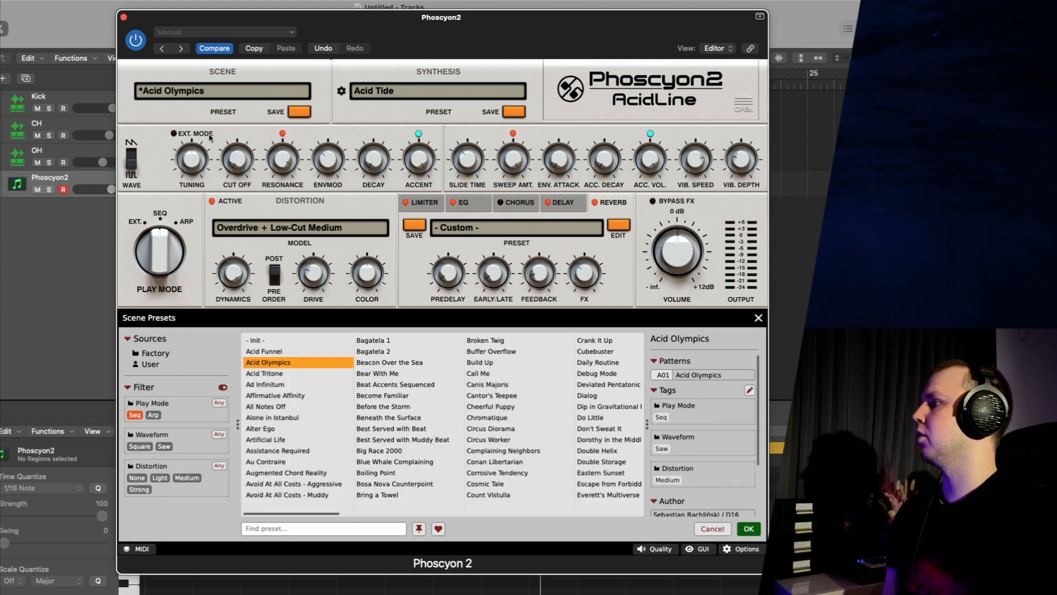
click(261, 341)
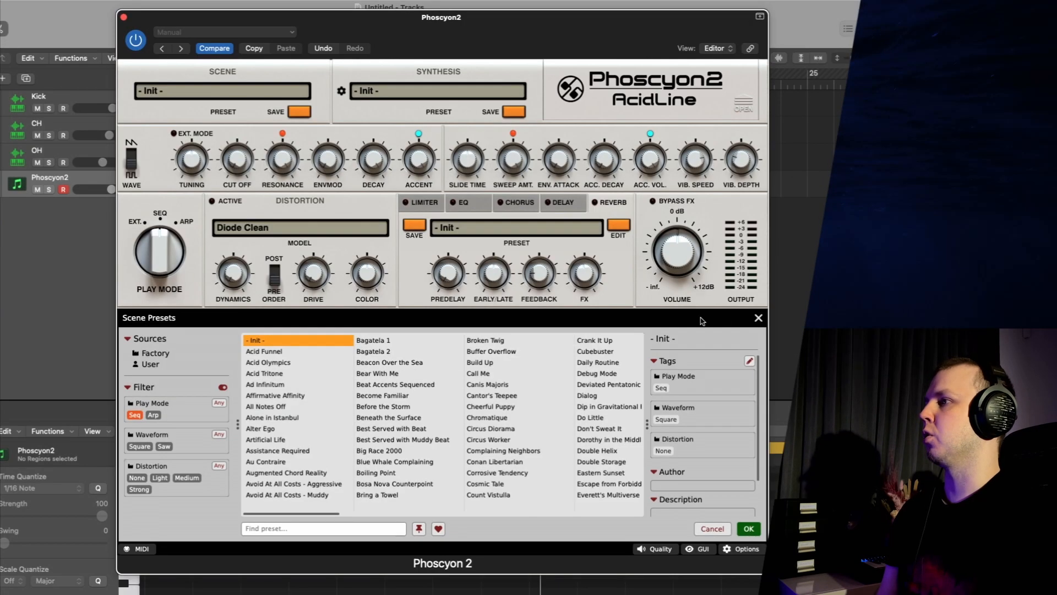
click(758, 319)
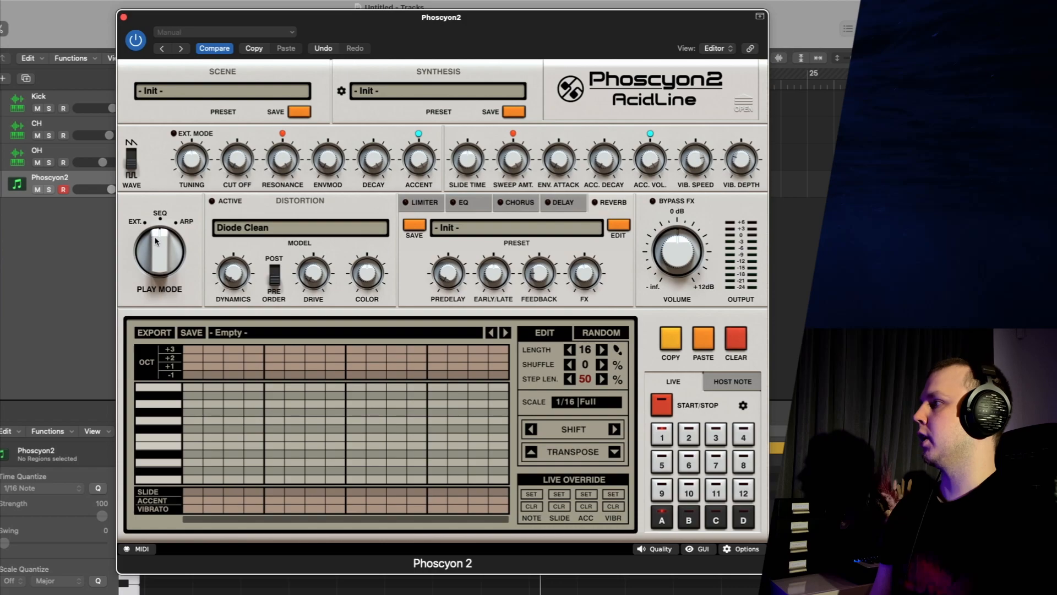
Switch the play mode to EXT. and back to SEQ
drag(156, 240, 154, 265)
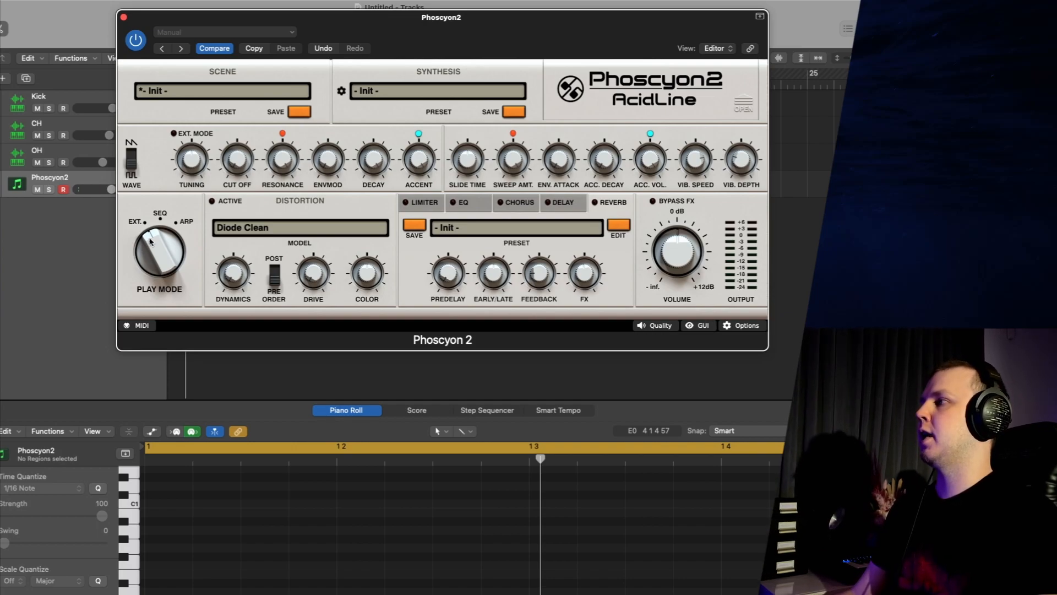
click(156, 219)
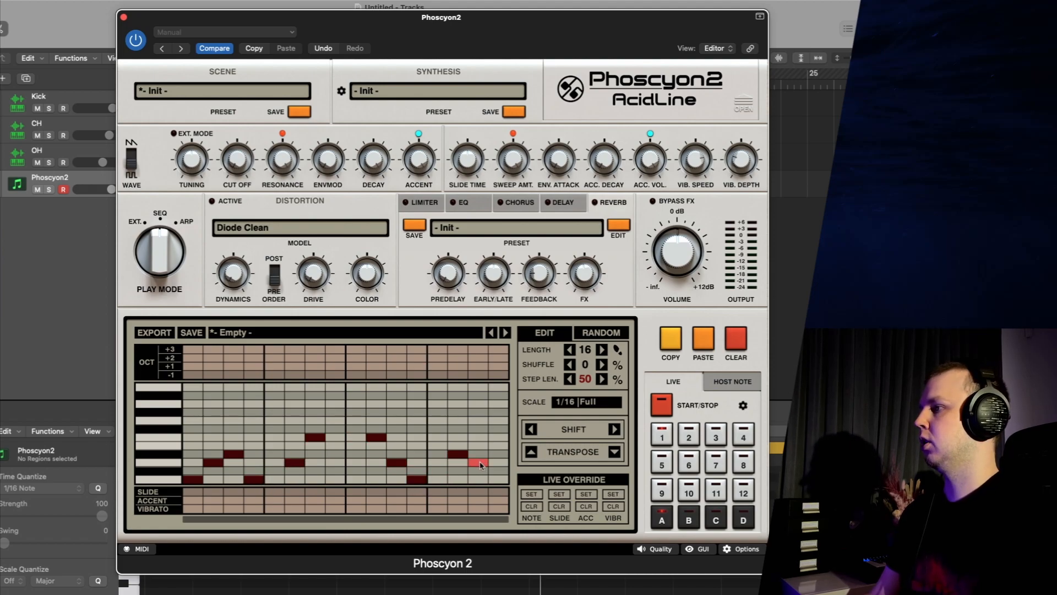
Place a note on the lowest row at step 16, start playback and raise the cutoff to 26.9%
click(496, 480)
key(space)
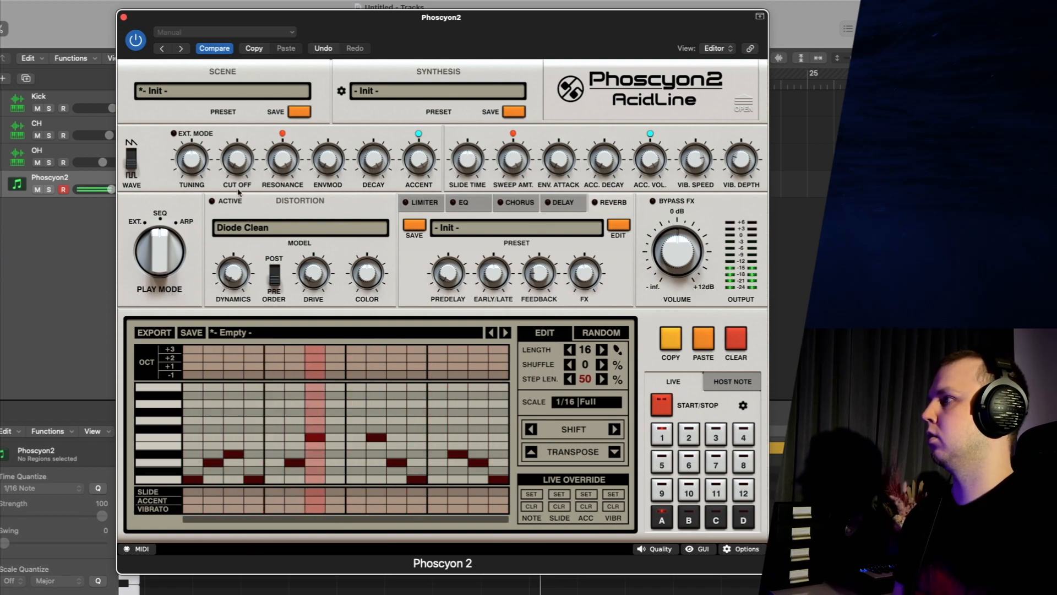
drag(235, 159, 235, 145)
Add slides on steps 3 and 10 and accents on steps 6, 7 and 15, and stop the sequencer
click(216, 501)
click(216, 501)
click(196, 501)
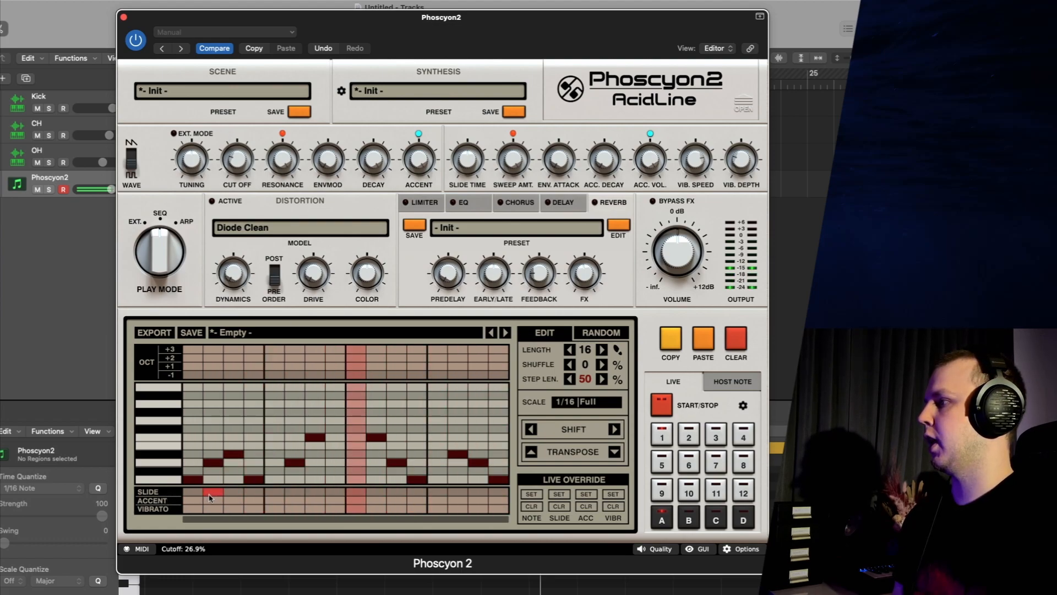
click(234, 491)
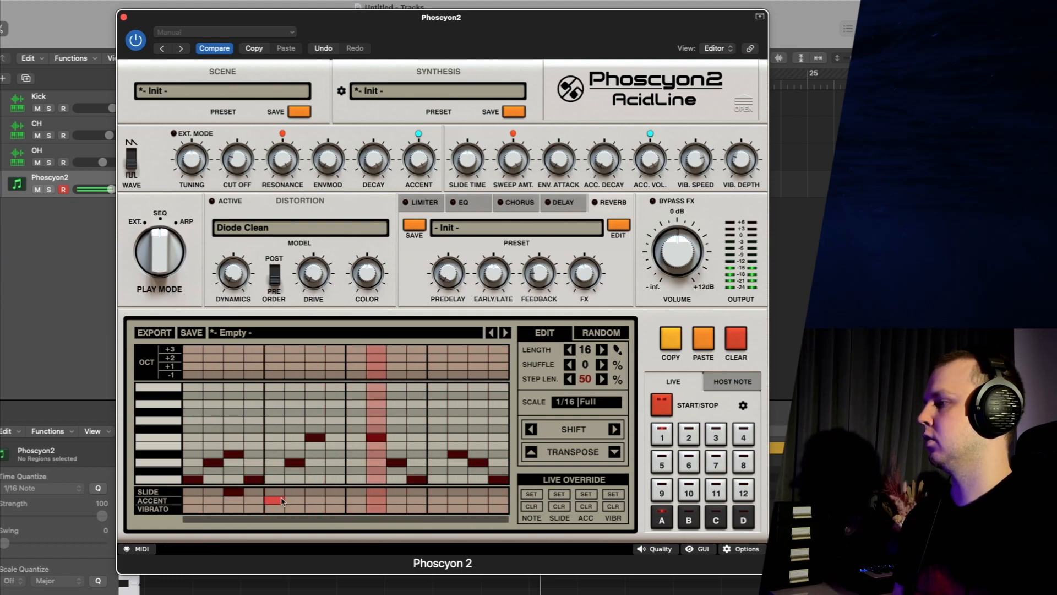
click(376, 491)
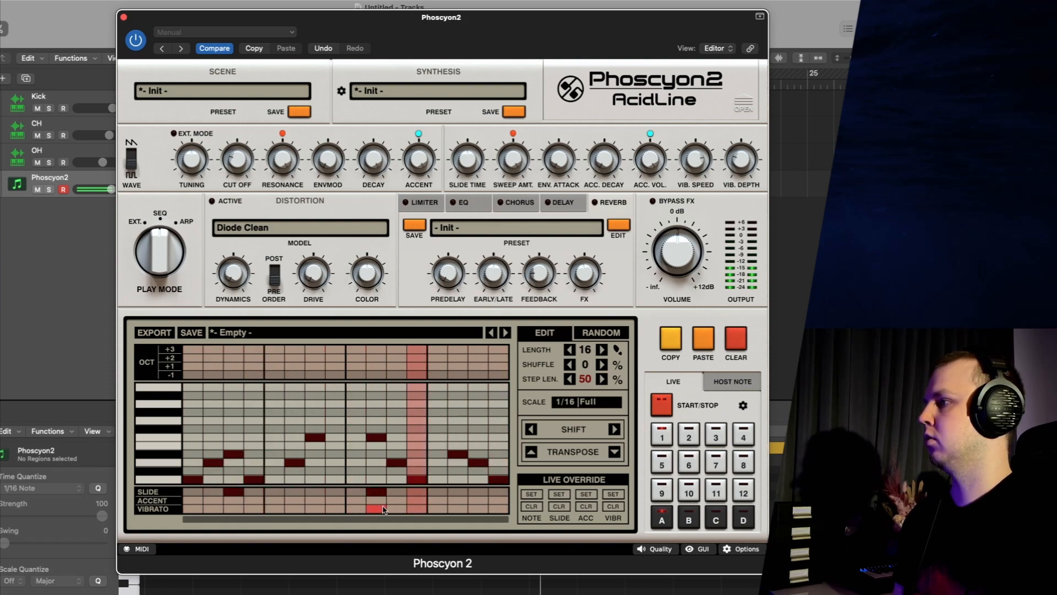
click(297, 500)
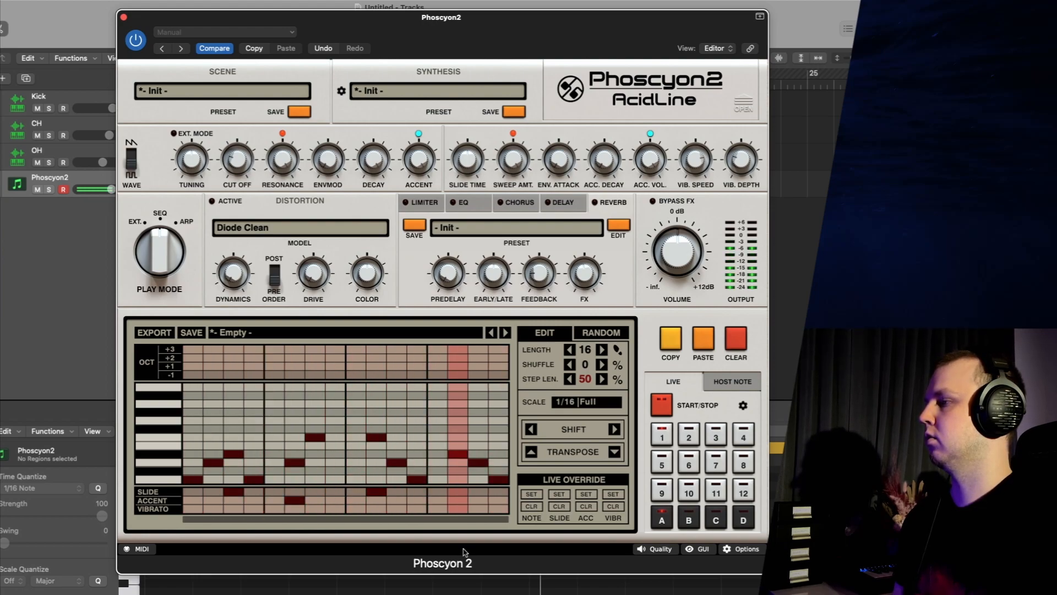
click(315, 500)
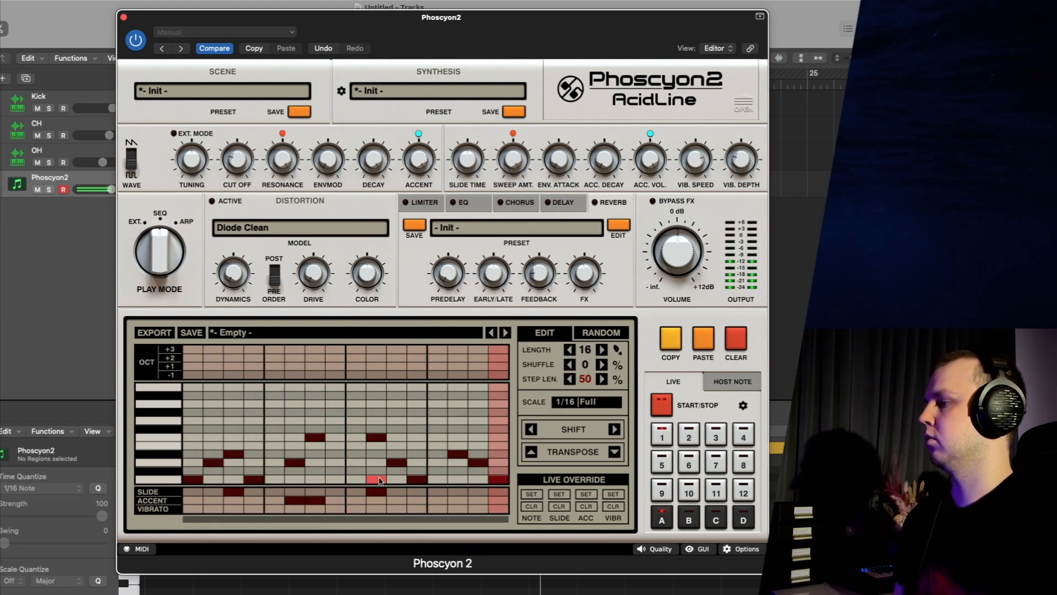
click(473, 500)
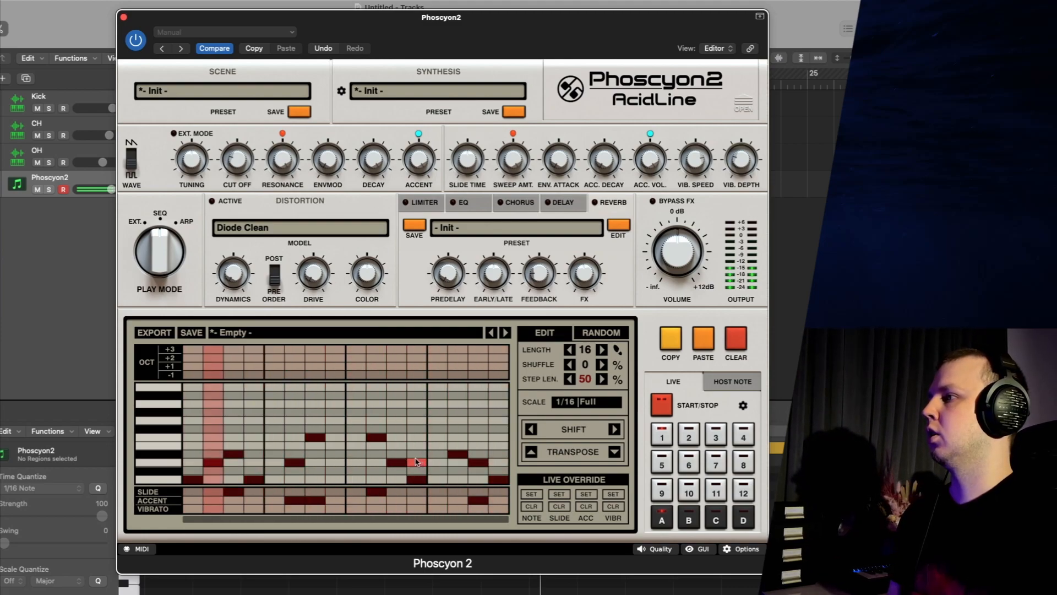
click(664, 407)
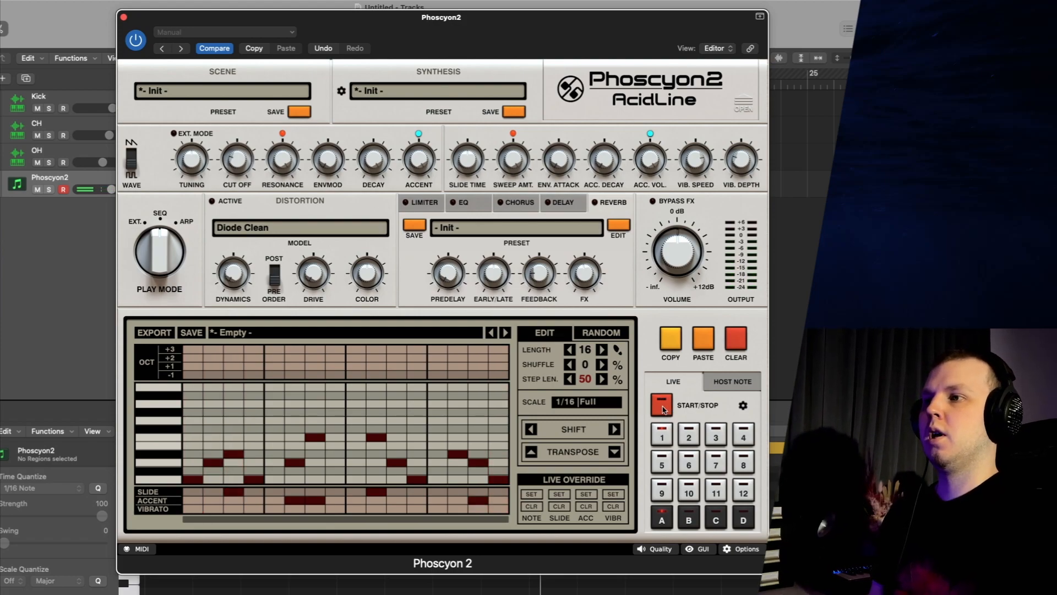
Lower the output volume to -3.6 dB and show its MIDI CC learn options
right_click(671, 258)
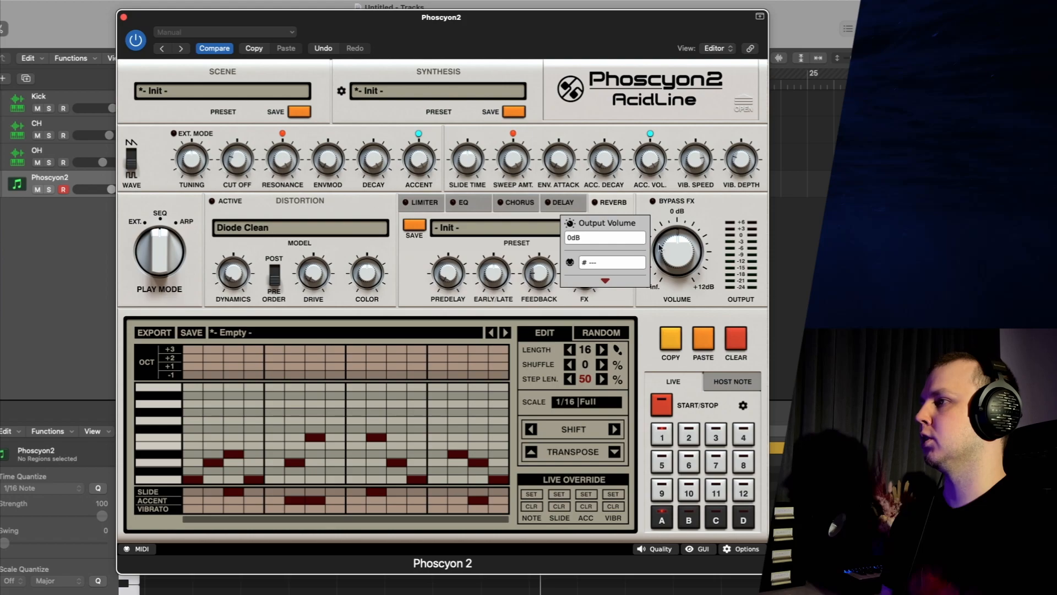
drag(657, 248, 672, 259)
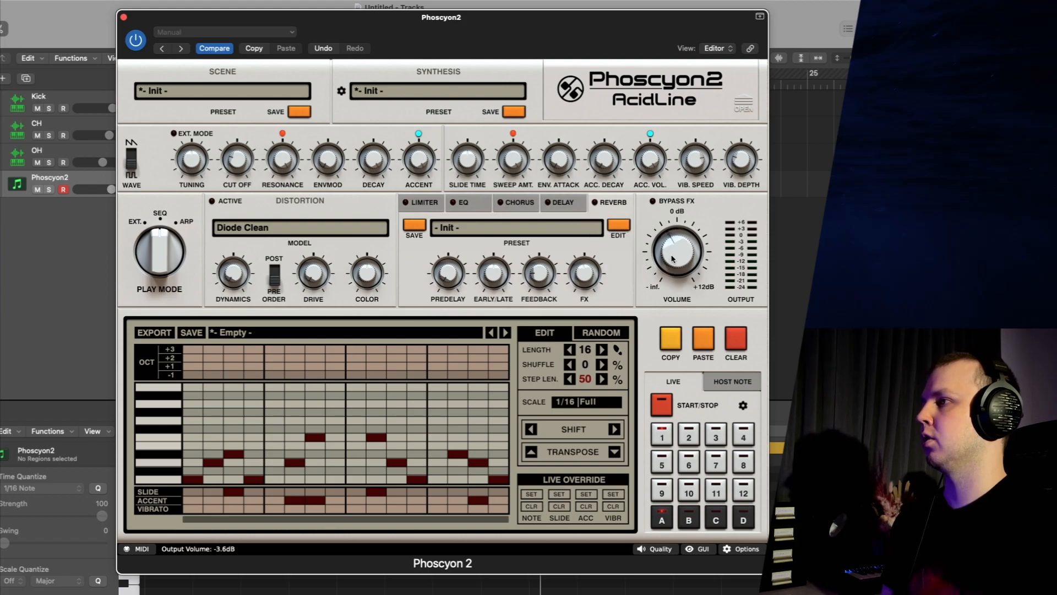
right_click(671, 251)
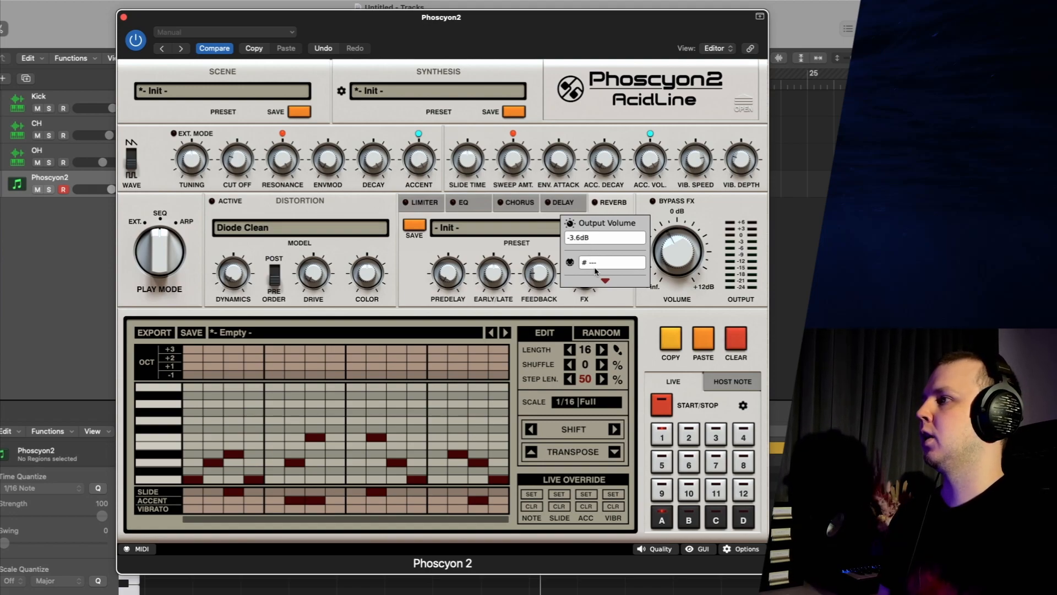
click(605, 281)
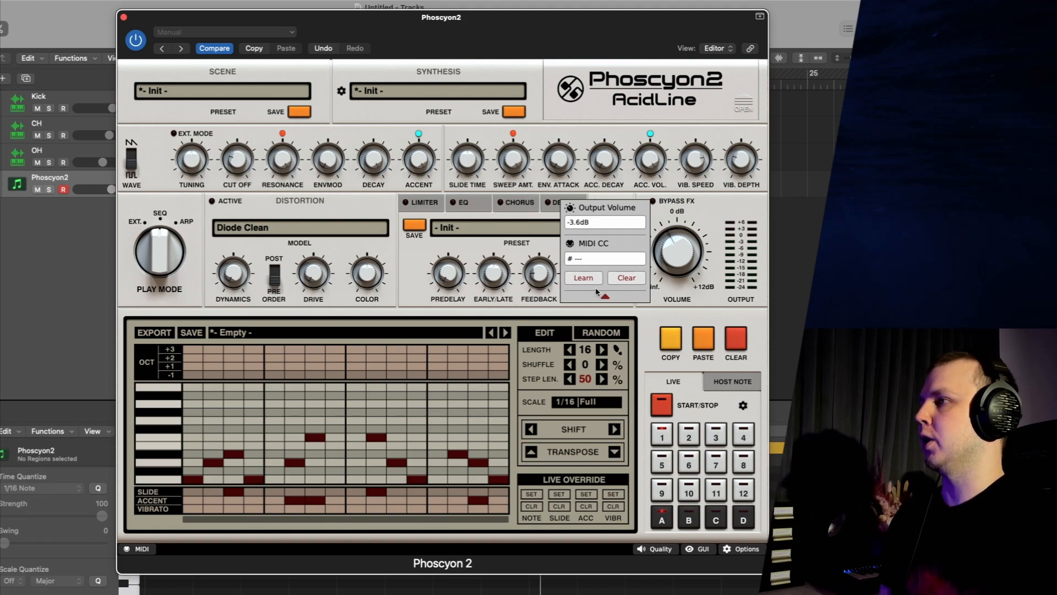
click(675, 303)
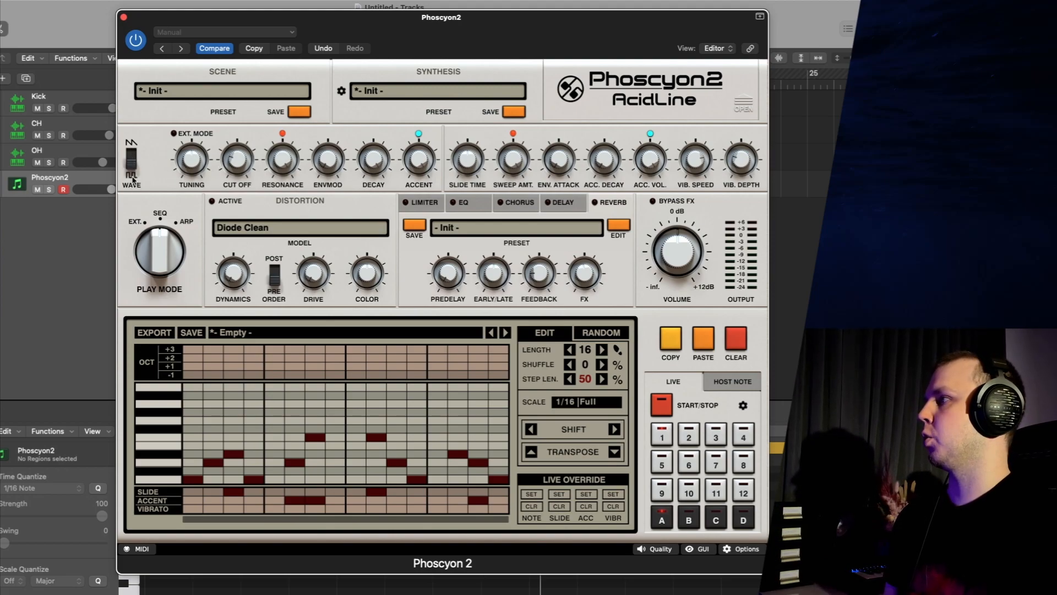
During playback, set the waveform to Sawtooth and raise the filter cutoff
key(space)
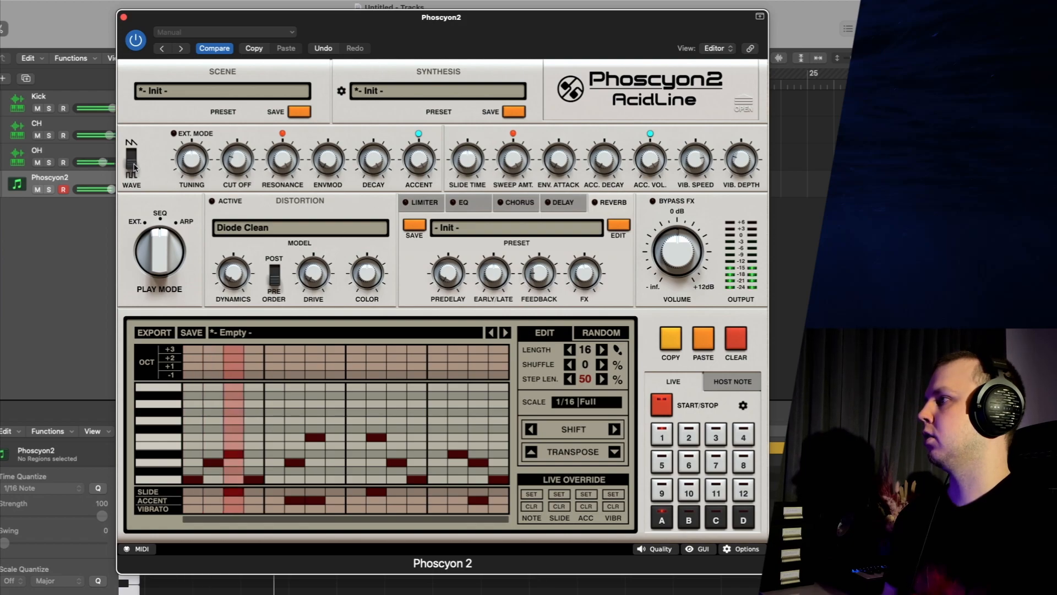
drag(132, 168, 135, 138)
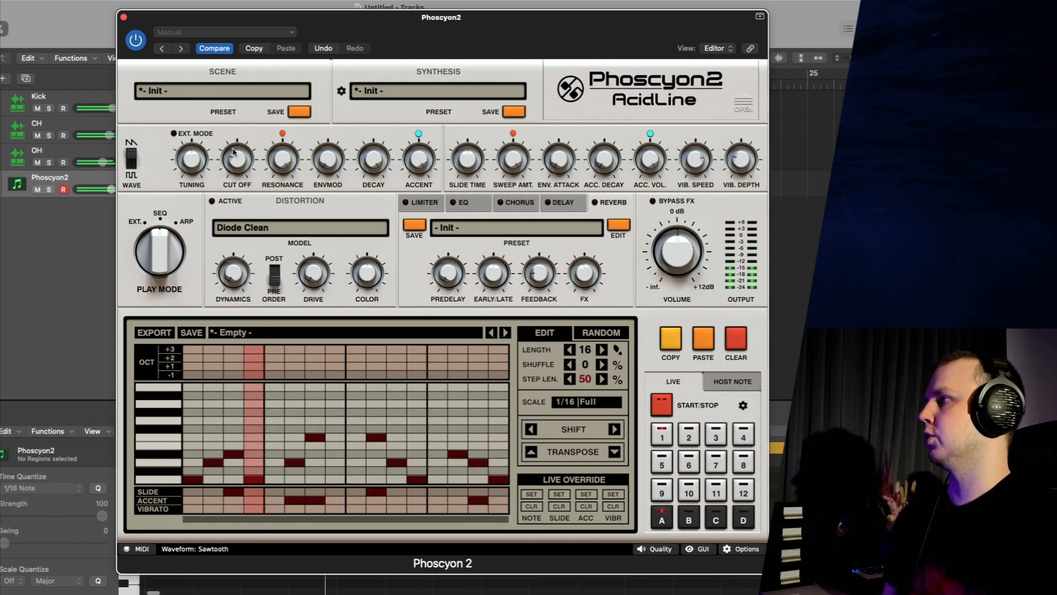
drag(241, 161, 241, 132)
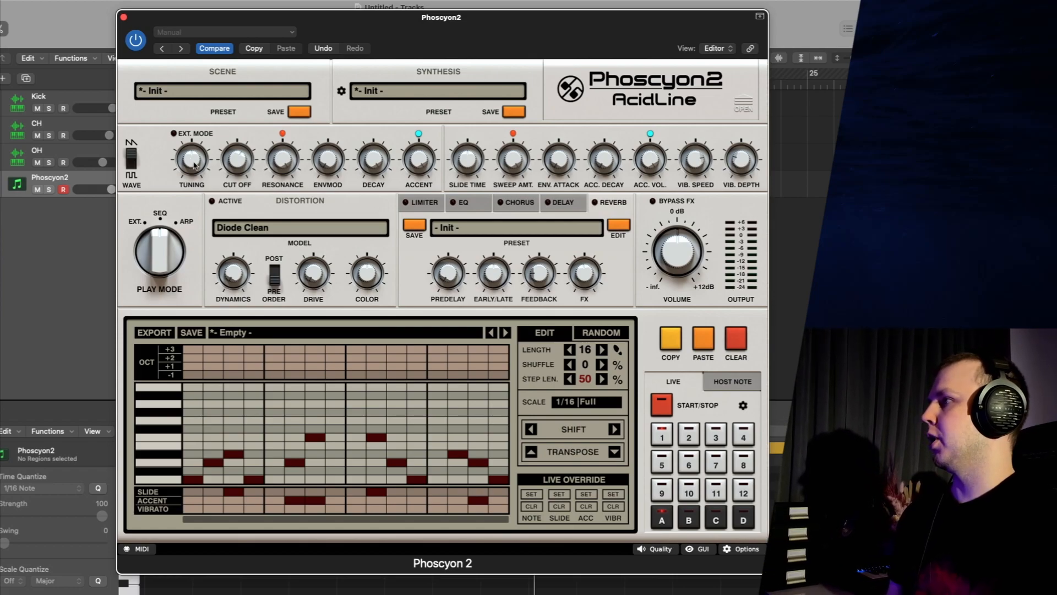
Try the tuning control while the pattern plays, and stop playback
key(space)
mouse_move(190, 163)
mouse_down()
mouse_move(184, 204)
mouse_move(186, 149)
mouse_move(185, 162)
mouse_up()
key(space)
Try the transpose and fine tune controls in extended tuning mode, and switch that mode off again
click(175, 134)
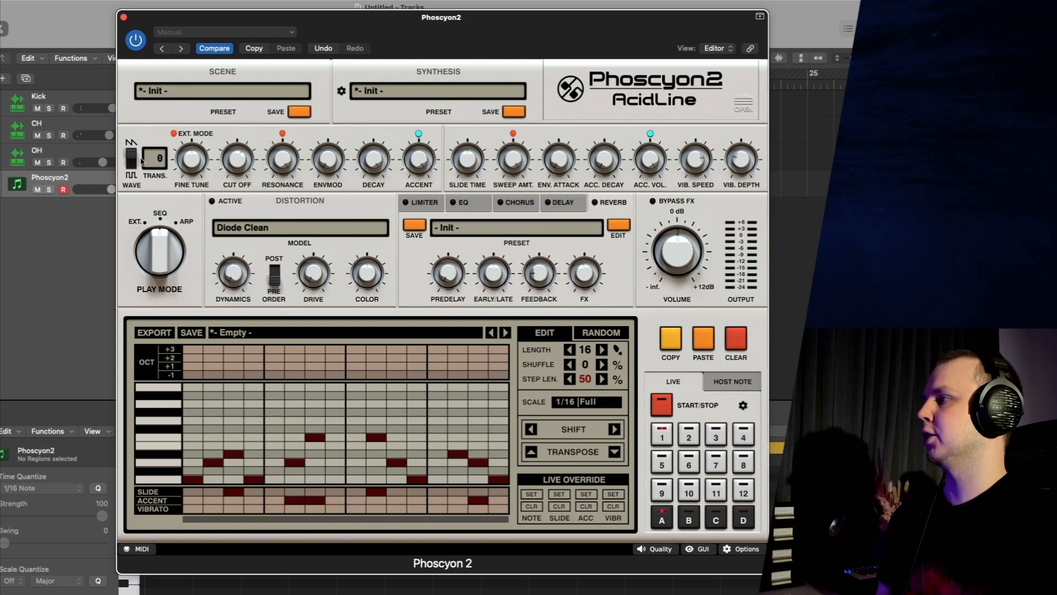
drag(163, 152, 191, 141)
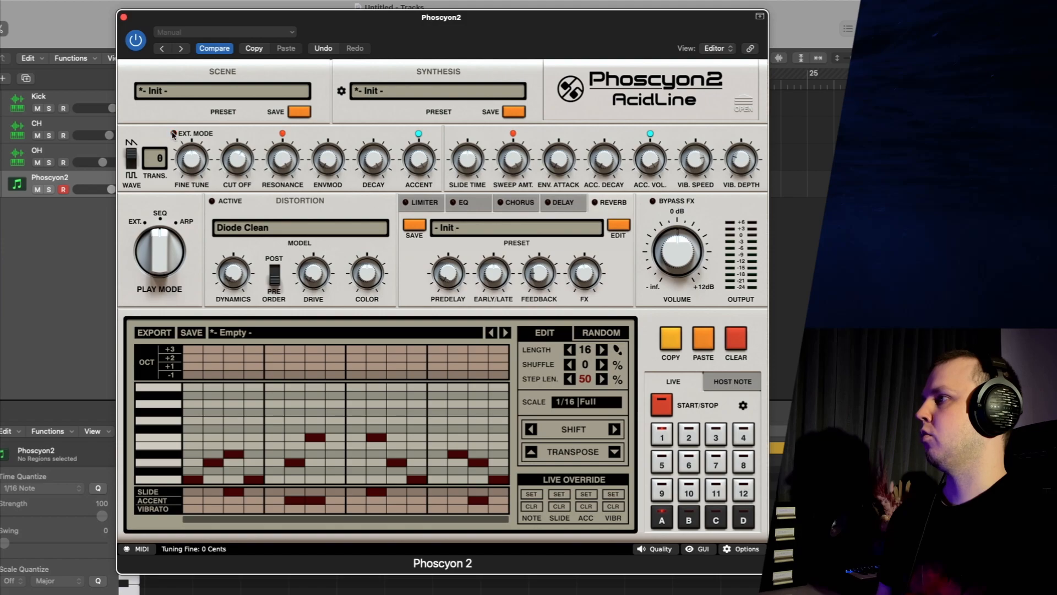
click(173, 134)
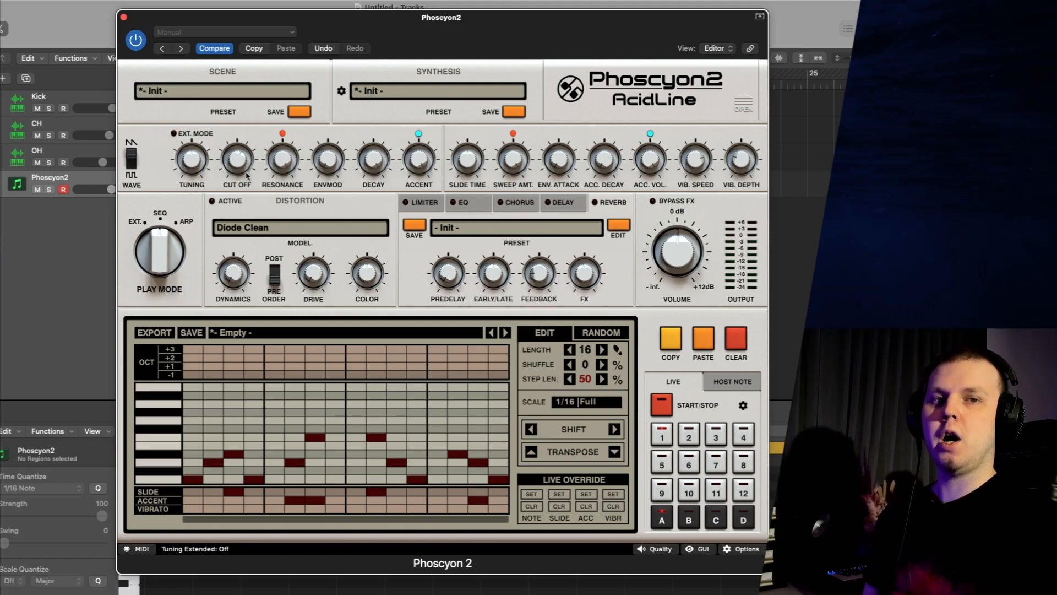
During playback, compare resonance at 0% and 84.7% while sweeping the filter cutoff, and stop playback
key(space)
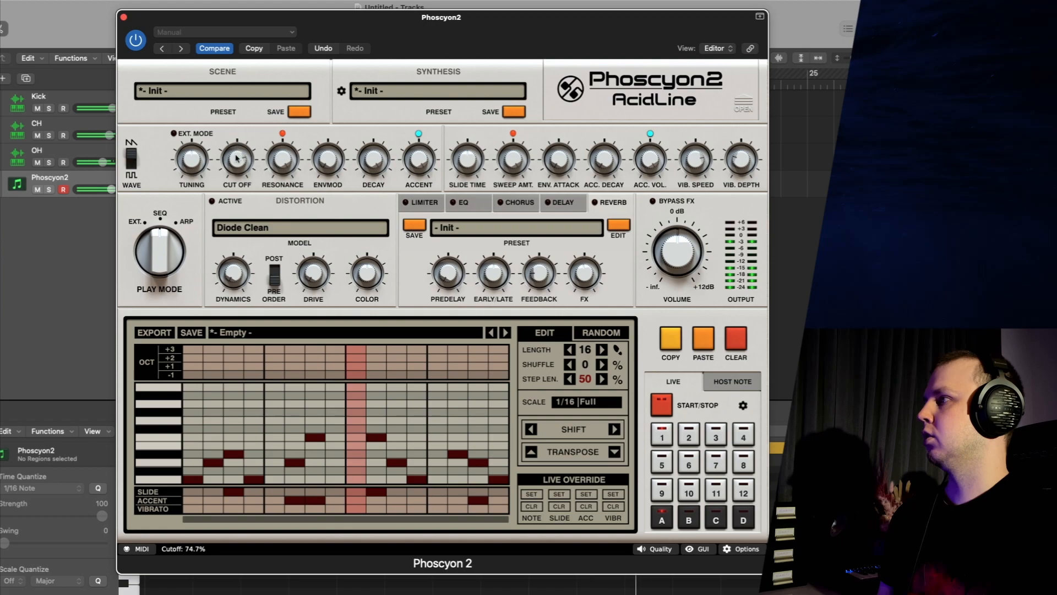
drag(285, 160, 281, 174)
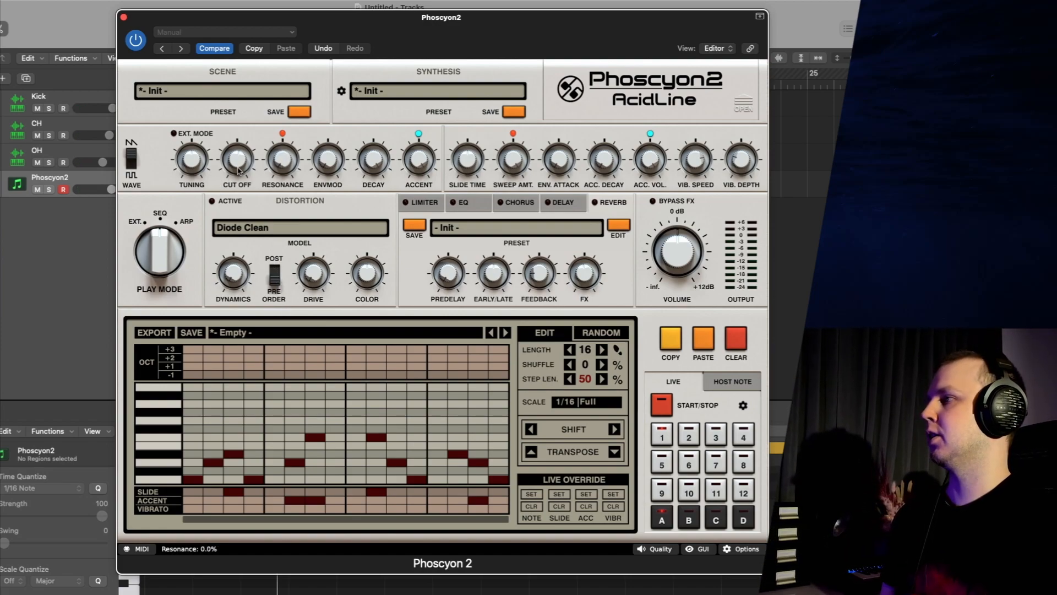
key(space)
drag(239, 180, 287, 50)
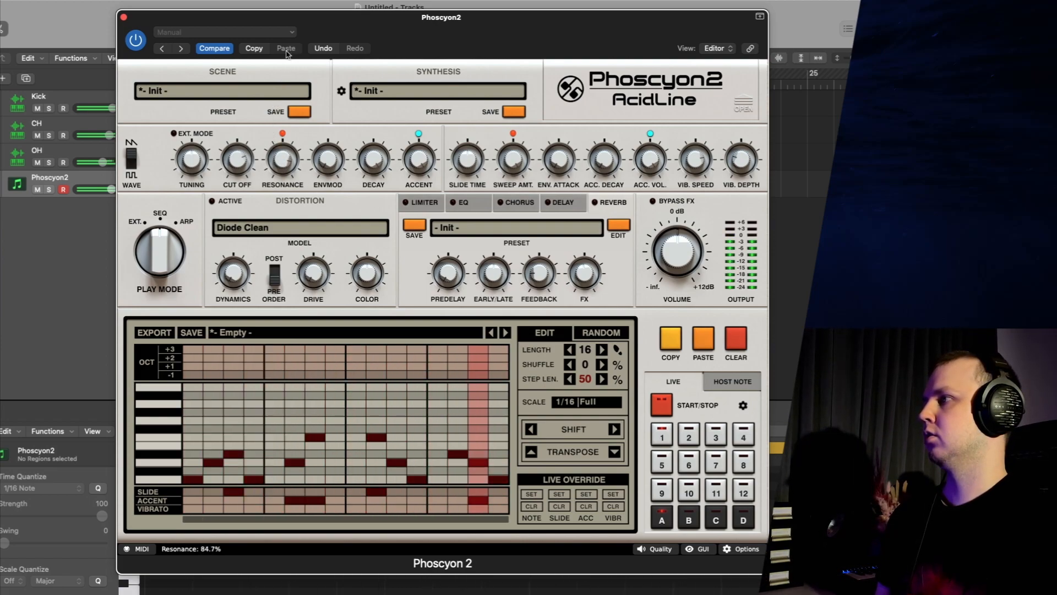
drag(233, 167, 241, 209)
key(space)
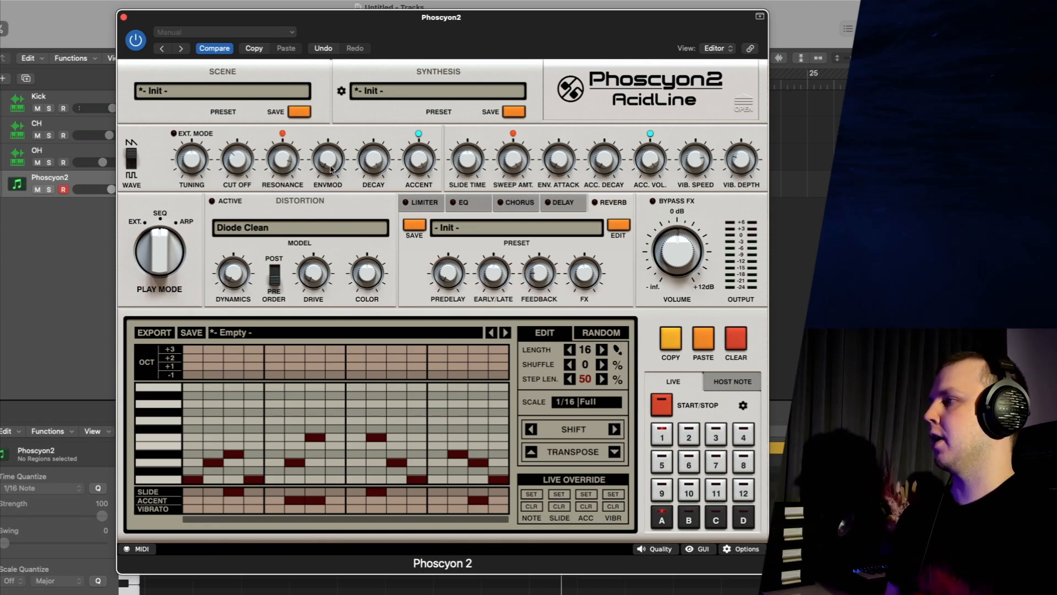
Try the envelope modulation, decay and accent controls on the pattern
drag(331, 169, 326, 145)
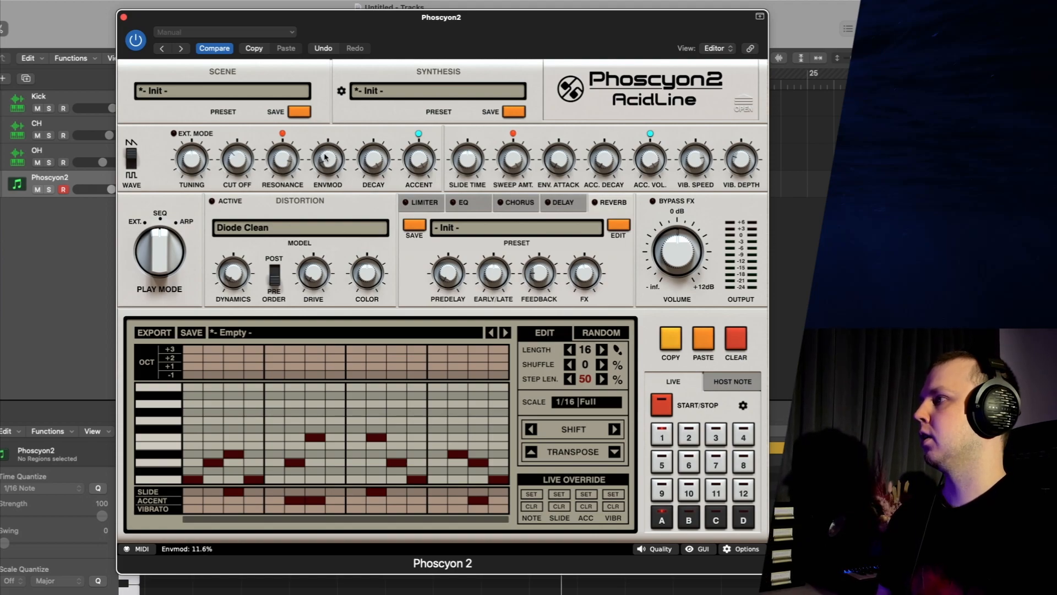
key(space)
mouse_move(332, 182)
mouse_down()
mouse_move(324, 132)
mouse_move(334, 174)
mouse_up()
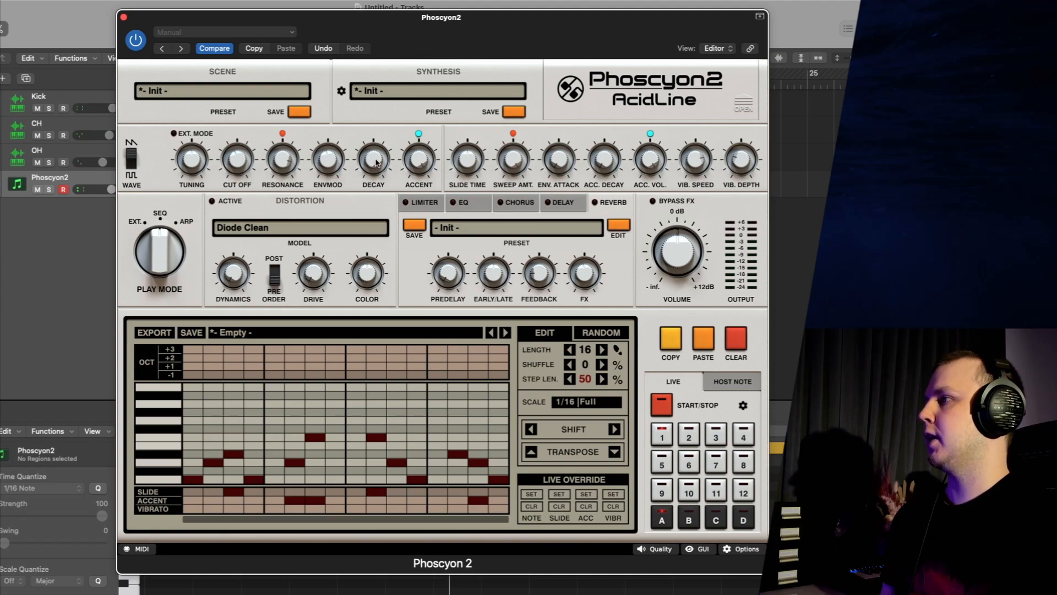
mouse_move(374, 163)
mouse_down()
mouse_move(372, 172)
mouse_move(369, 144)
mouse_up()
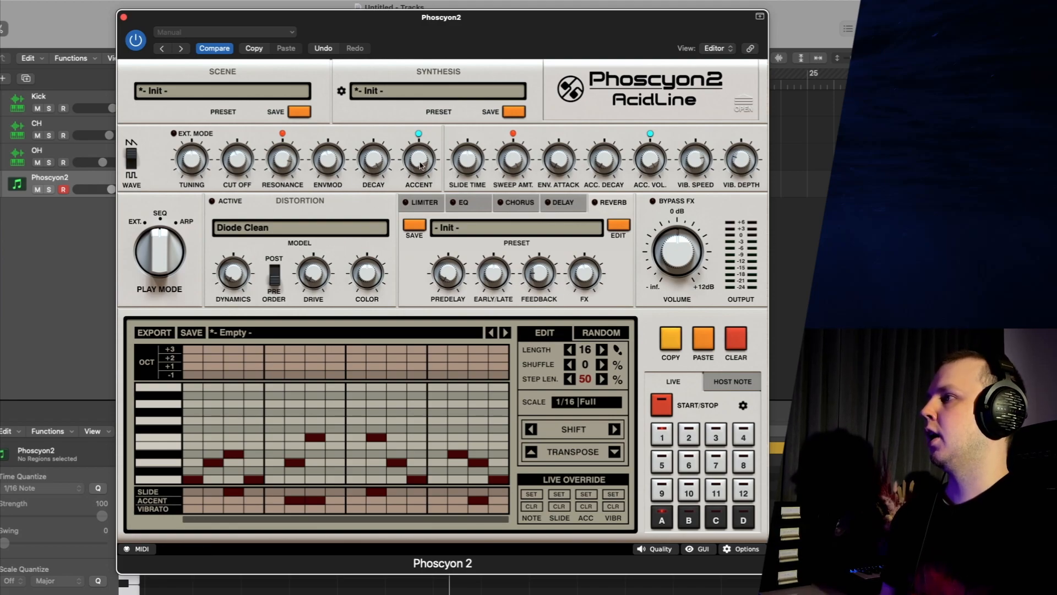
drag(417, 163, 418, 186)
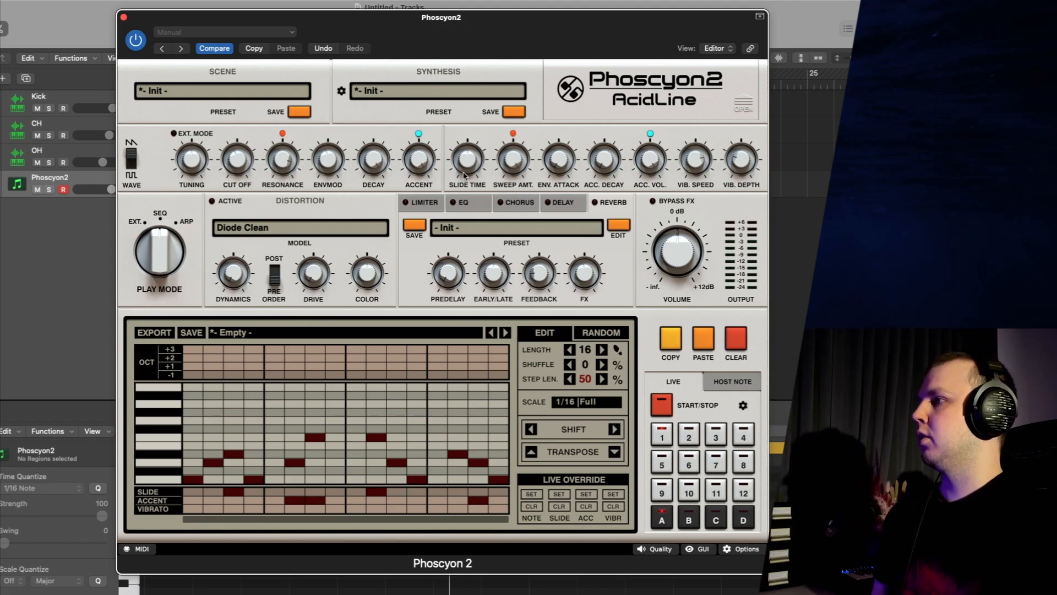
Raise the slide time to 100% while the pattern plays, and stop playback
key(space)
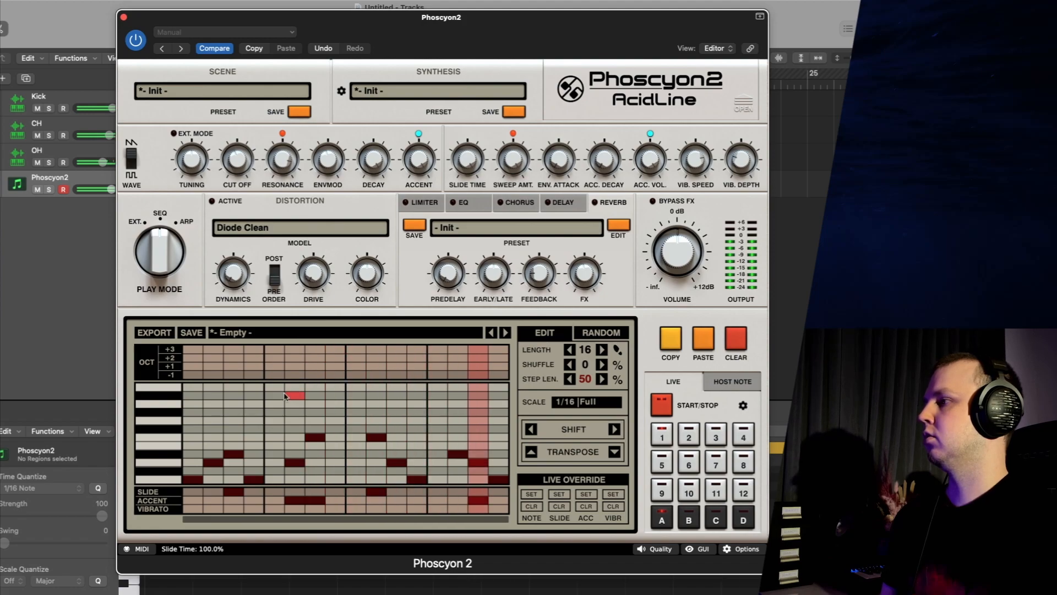
drag(464, 187, 514, 138)
key(space)
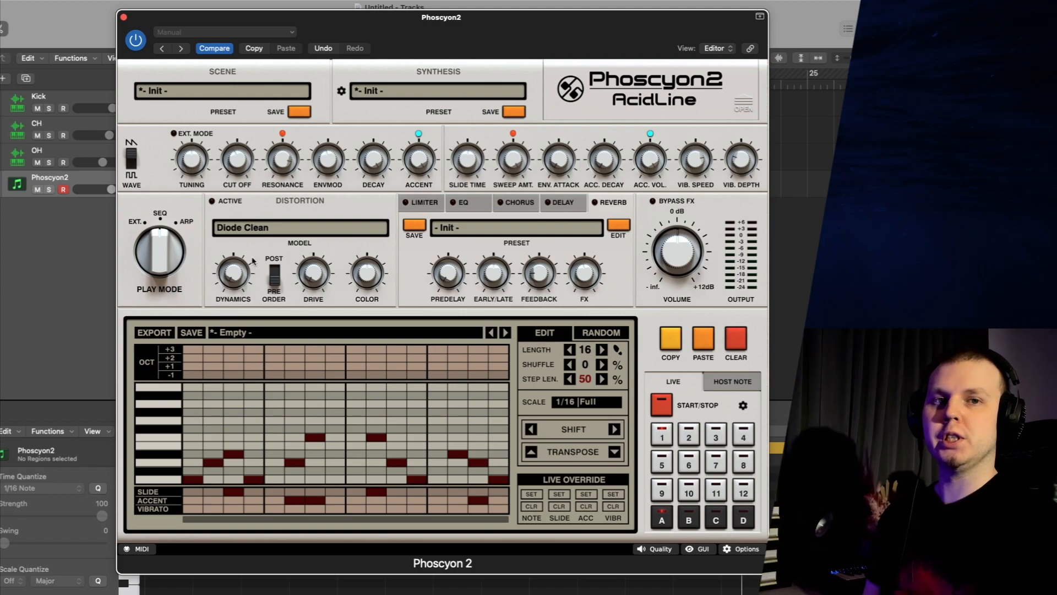
Activate the distortion during playback and set its drive to 78%
key(space)
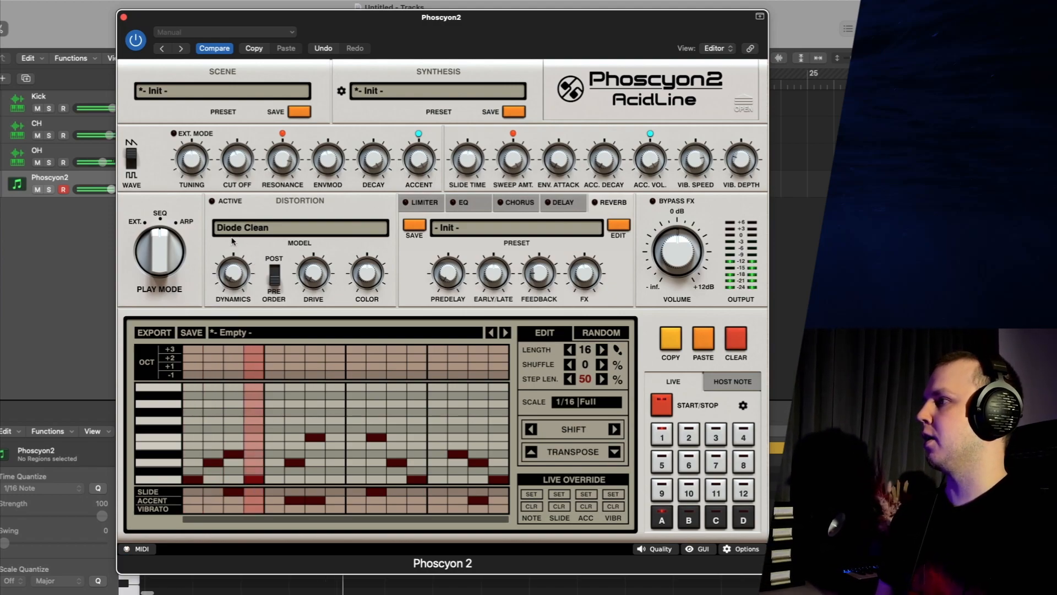
click(212, 201)
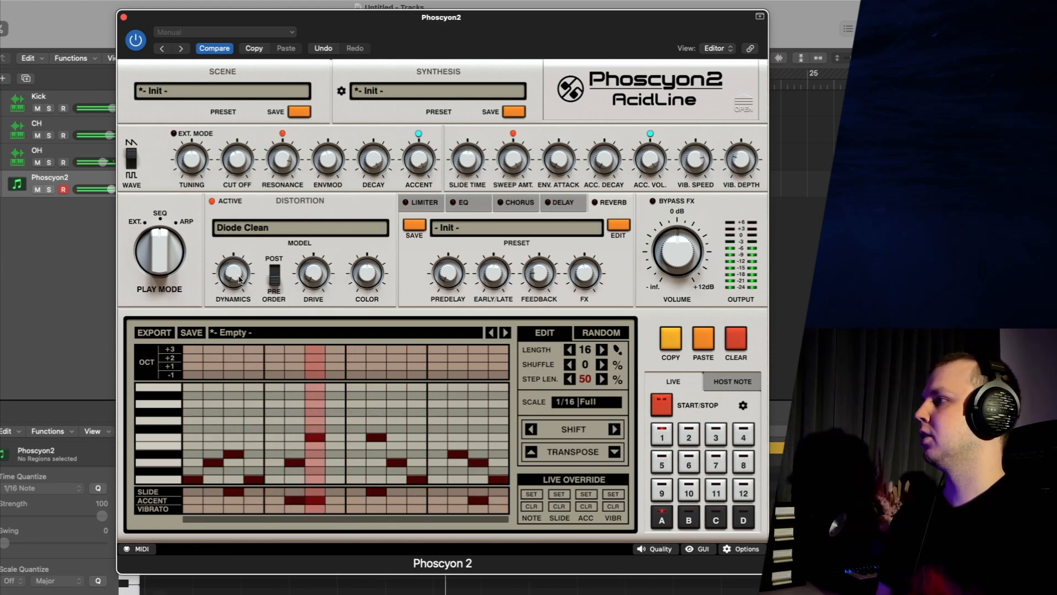
drag(314, 273, 300, 168)
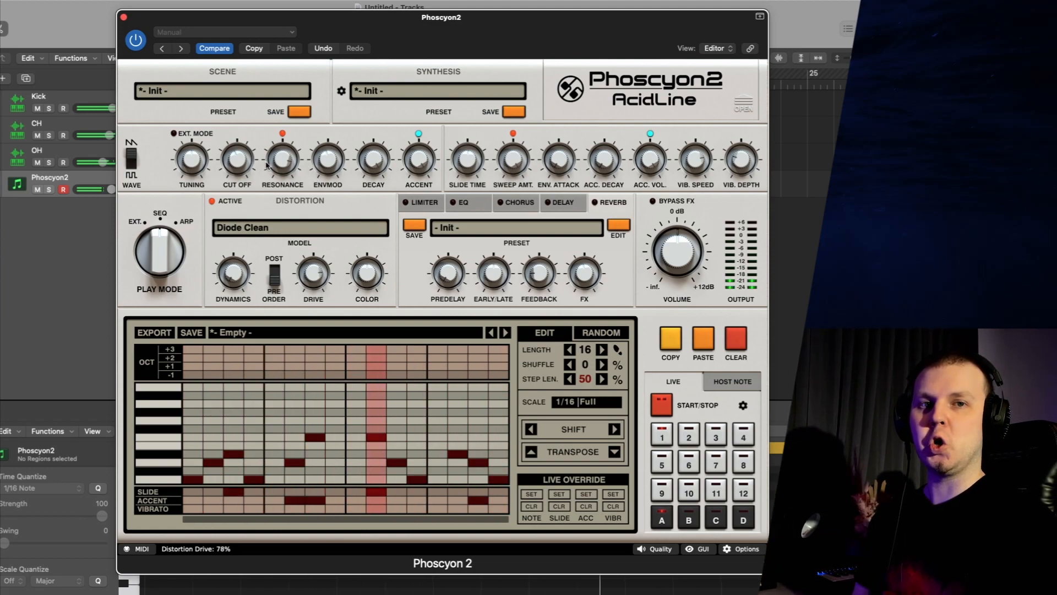
Audition distortion models from Diode + Bias onward and settle on Diode + Mid-Punch
click(275, 227)
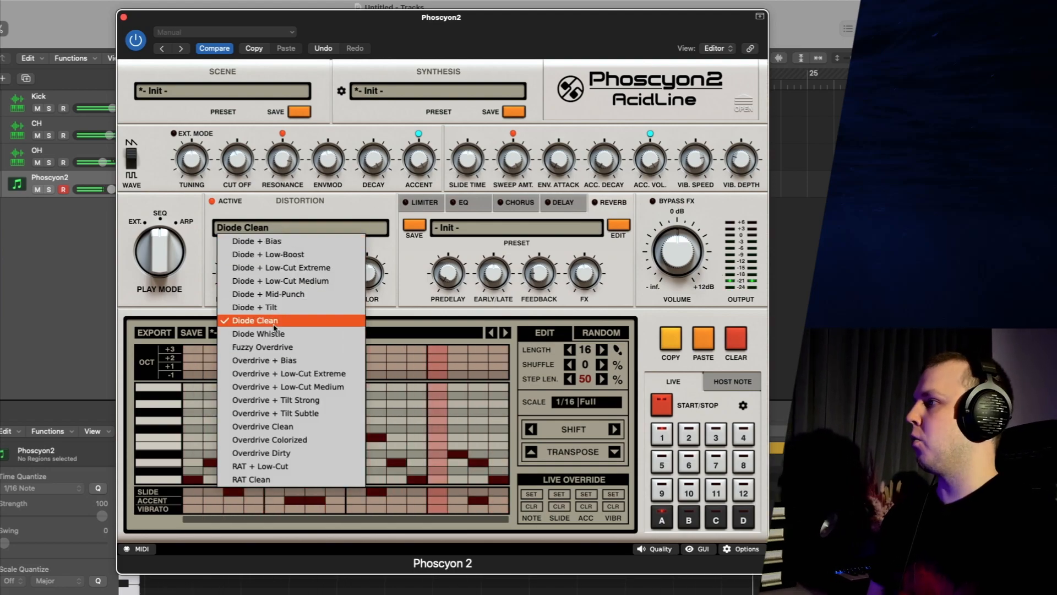
click(272, 241)
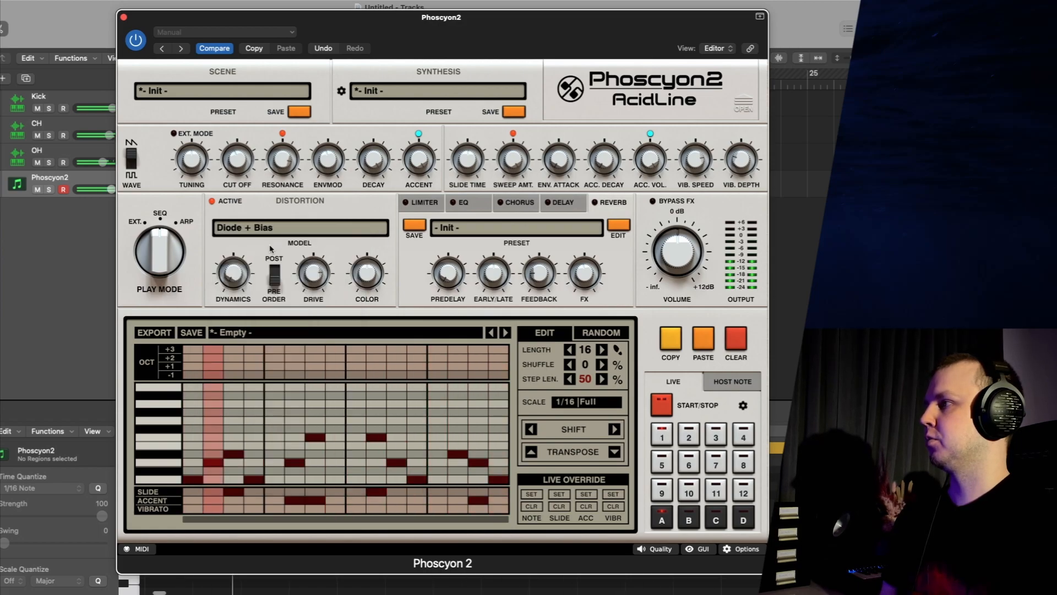
click(379, 228)
click(380, 228)
click(379, 228)
click(379, 228)
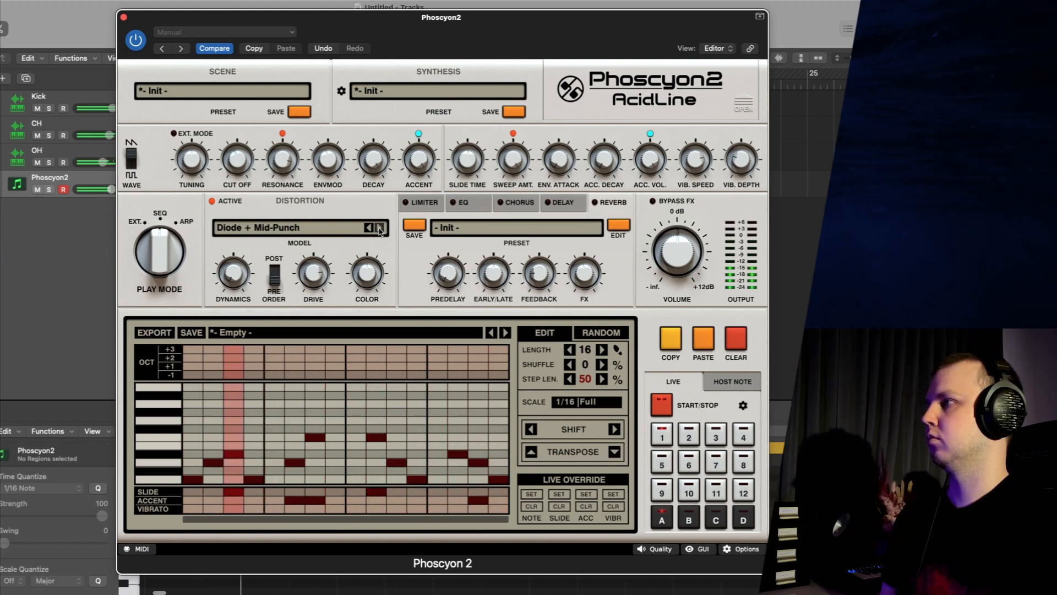
Set the distortion dynamics to 34%, drive to 81% and color to 77%, and try the Post dynamics order before returning to Pre
drag(232, 278, 234, 244)
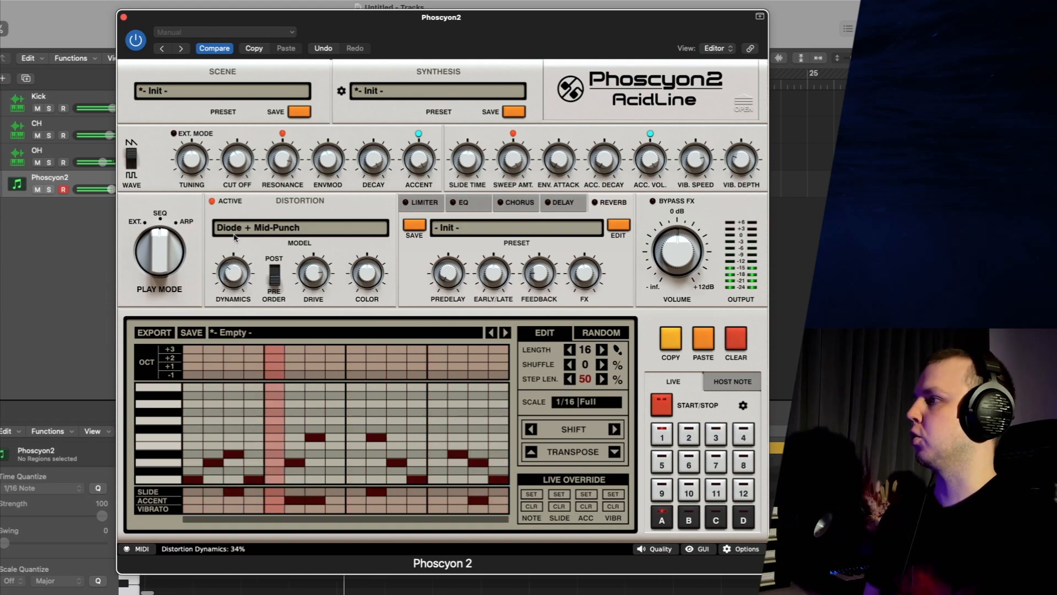
drag(314, 289, 314, 269)
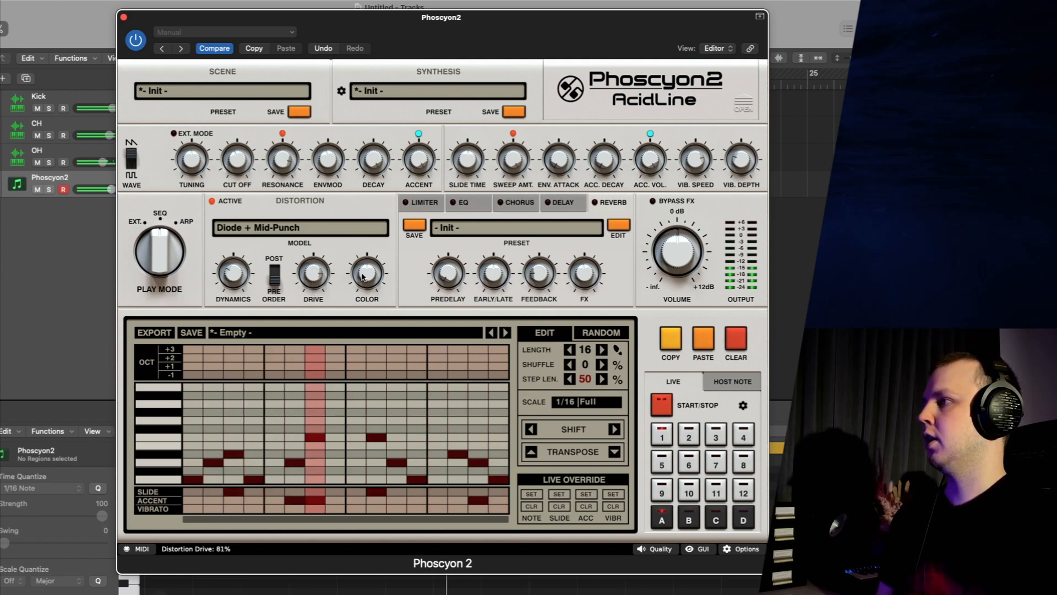
drag(371, 219, 372, 225)
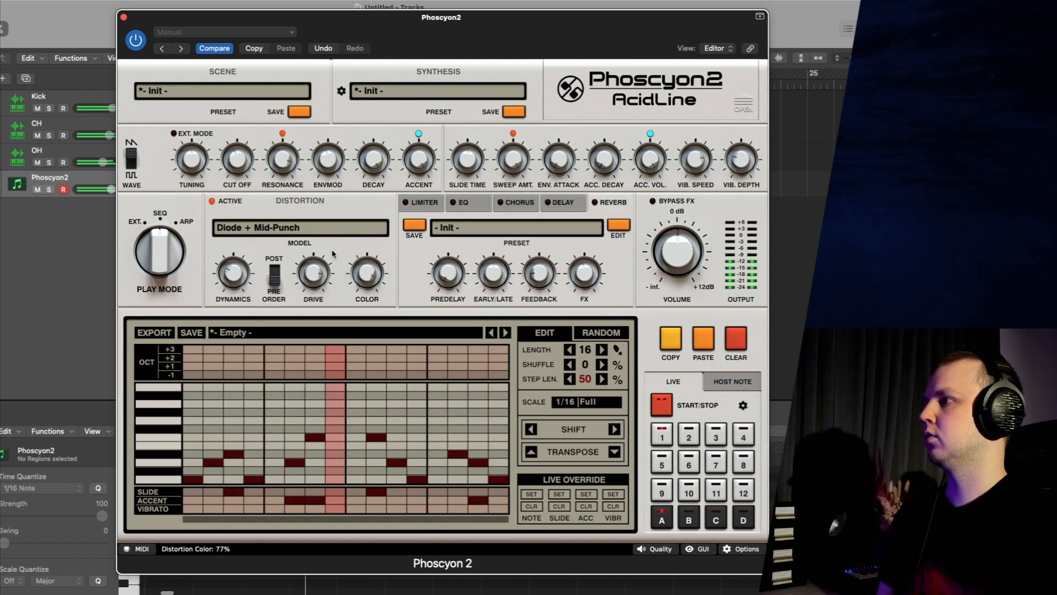
click(274, 282)
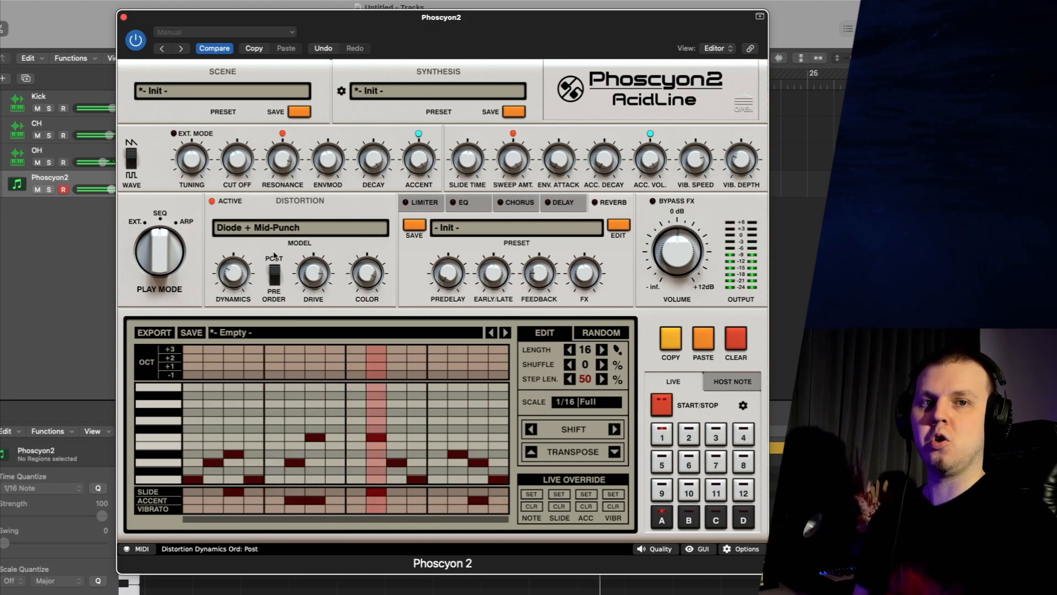
click(274, 275)
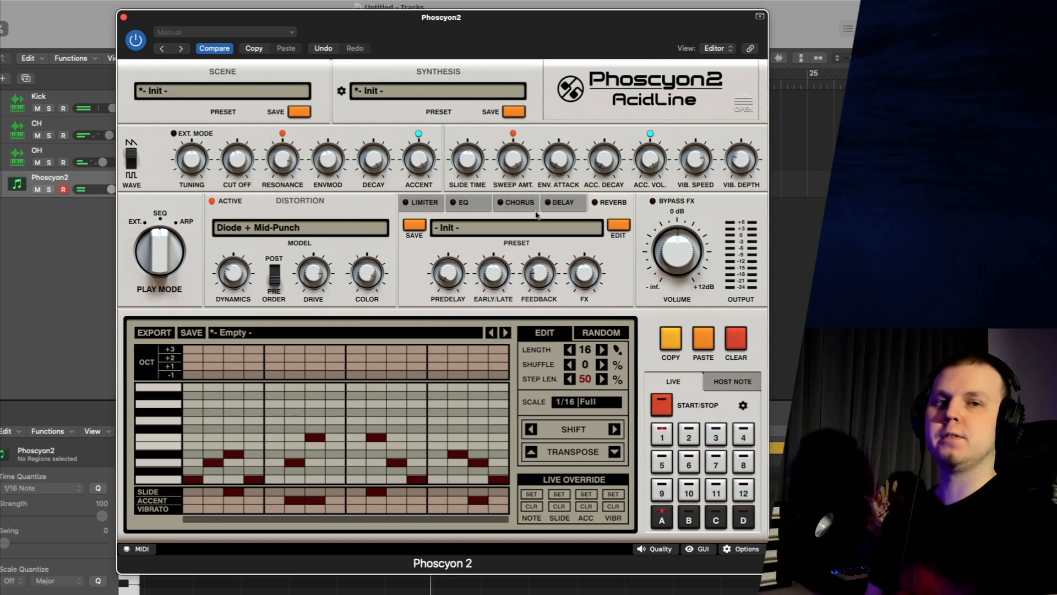
Look through the limiter, EQ, chorus, delay and reverb effect settings
click(424, 206)
click(465, 204)
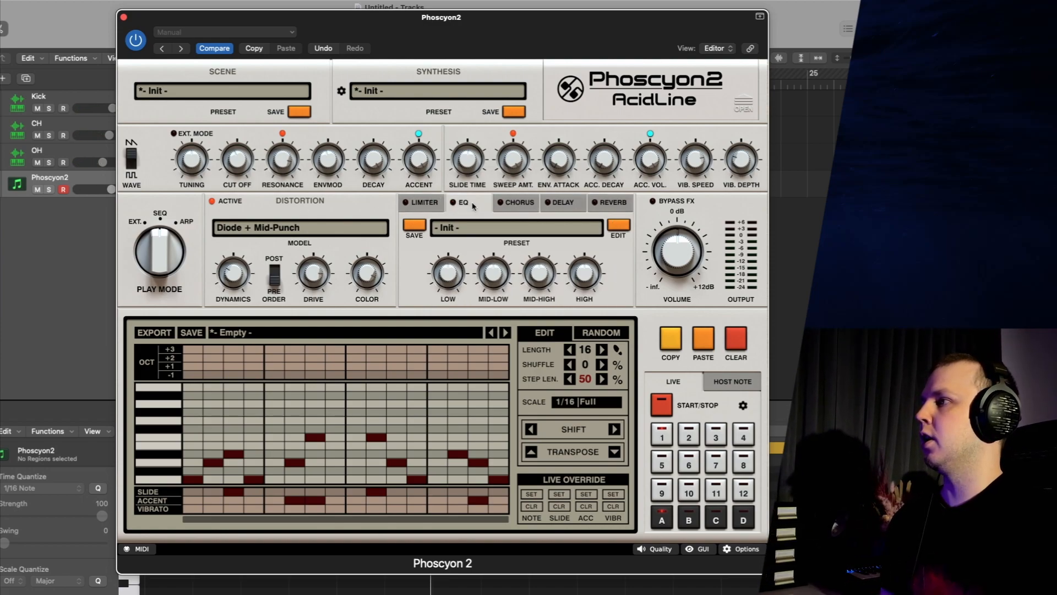
click(523, 207)
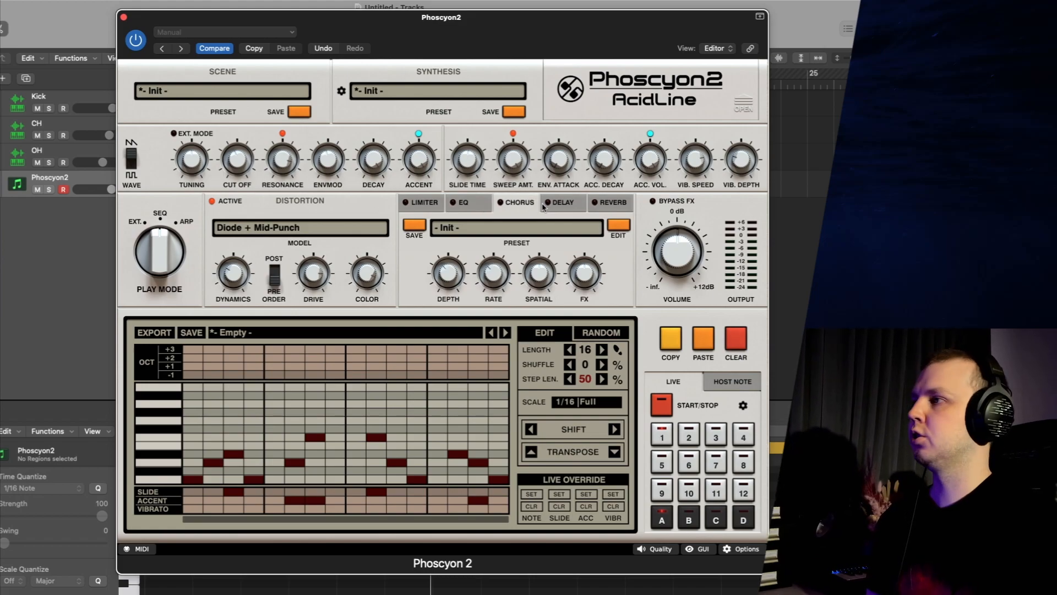
click(563, 206)
click(615, 208)
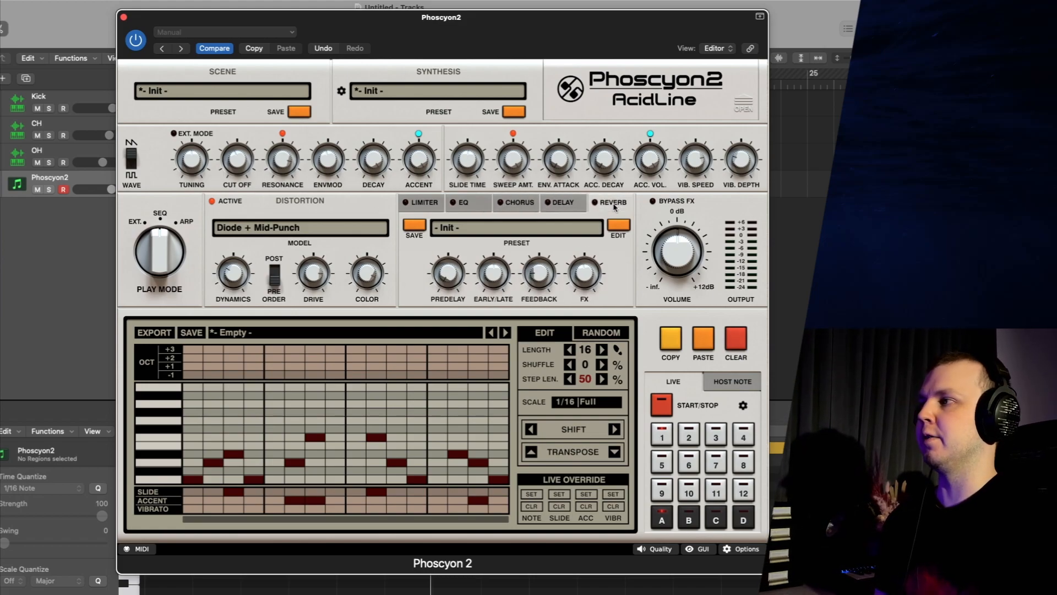
Reorder the effects chain so the reverb comes first and the limiter comes last
drag(597, 208, 547, 205)
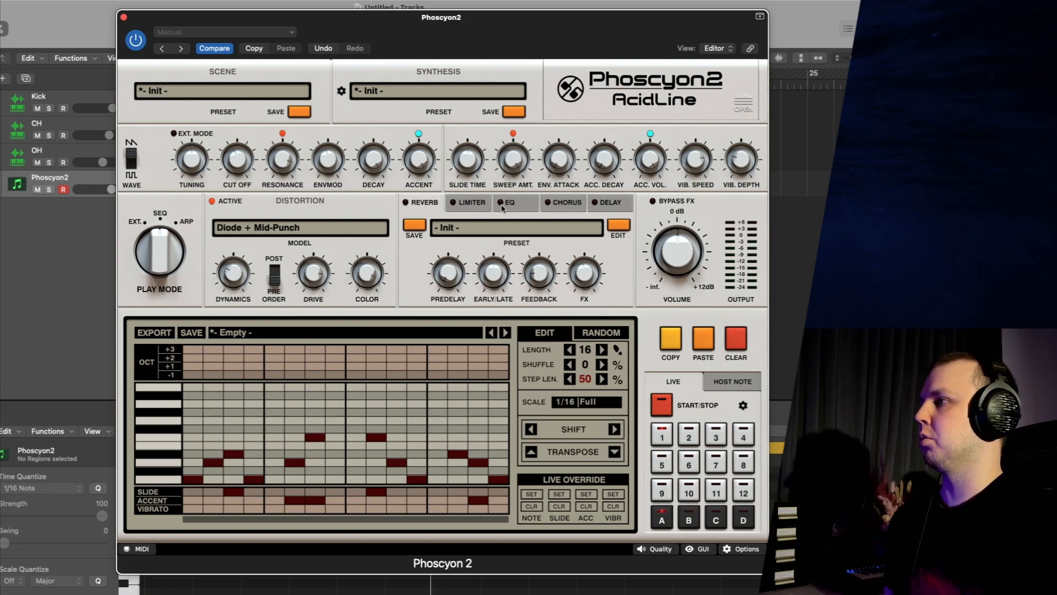
drag(469, 206, 588, 209)
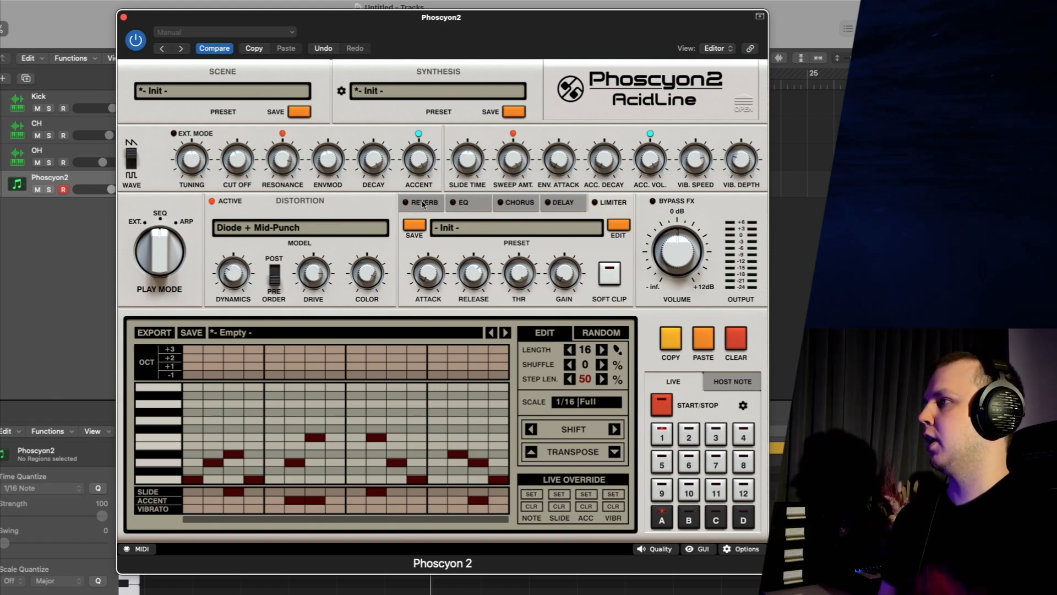
Activate the delay during playback, open its extended settings and set the feedback to 52%
click(567, 203)
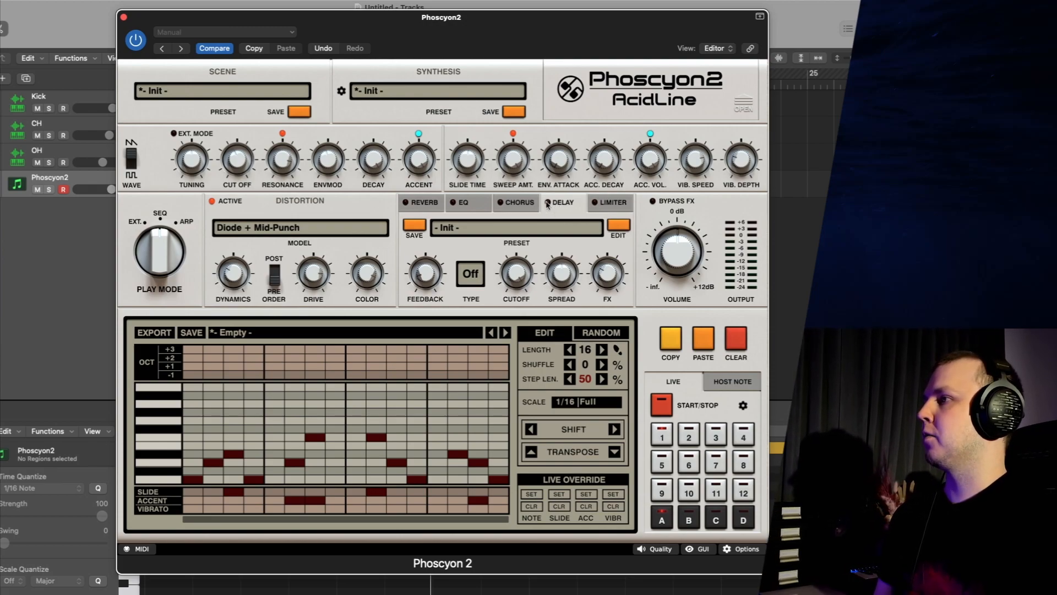
key(space)
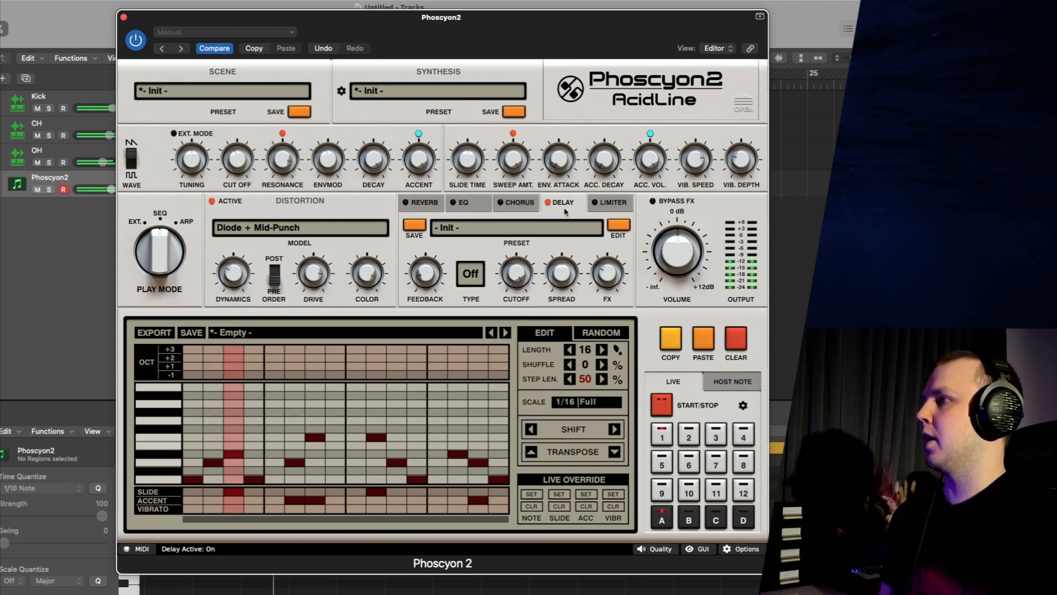
click(618, 225)
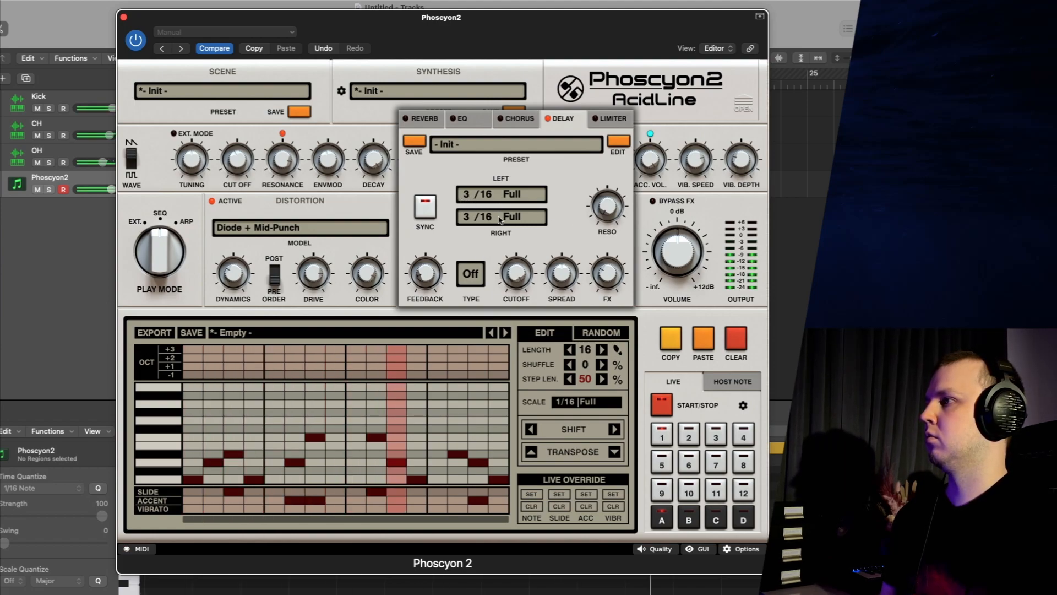
drag(619, 220, 620, 216)
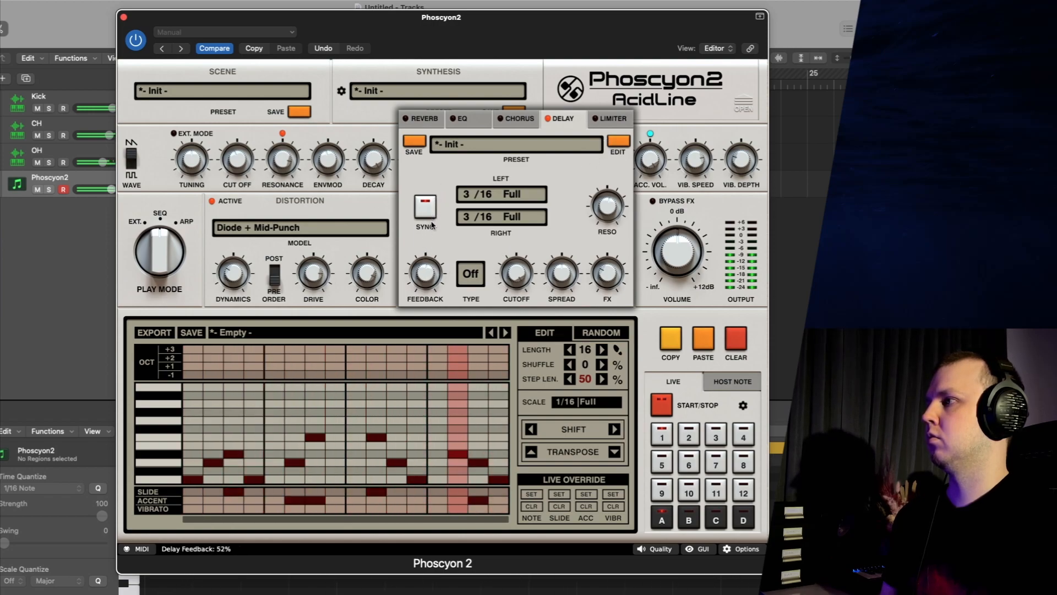
Set the delay's filter type to LP and close its extended settings
click(470, 273)
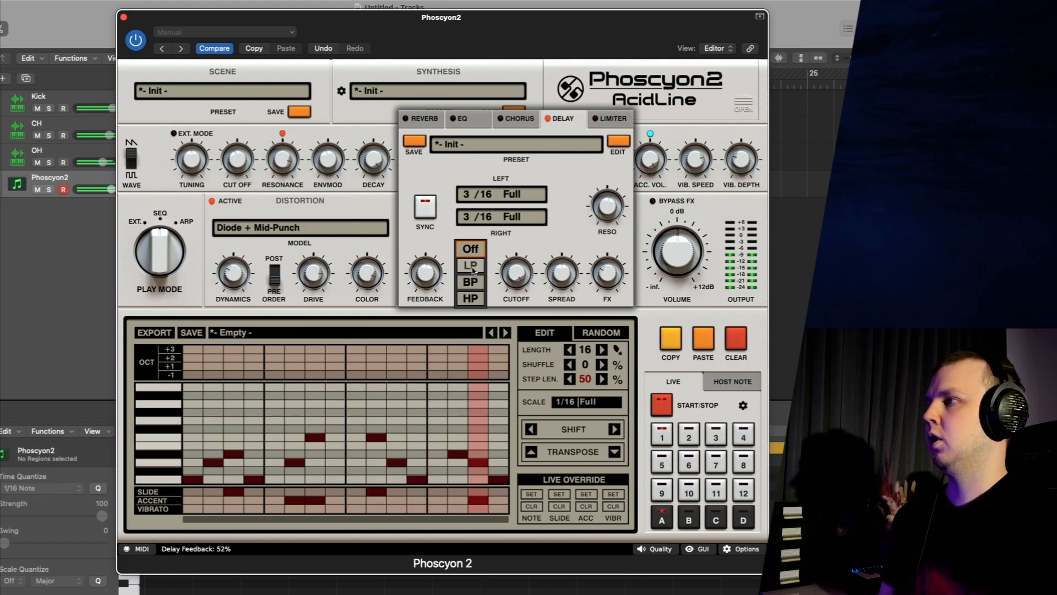
click(471, 267)
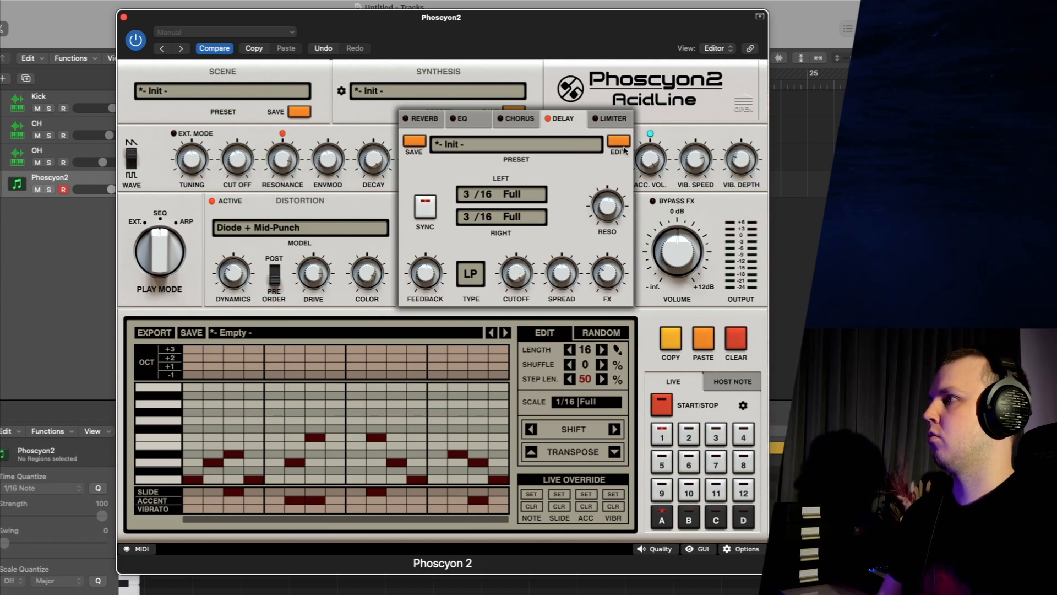
click(624, 143)
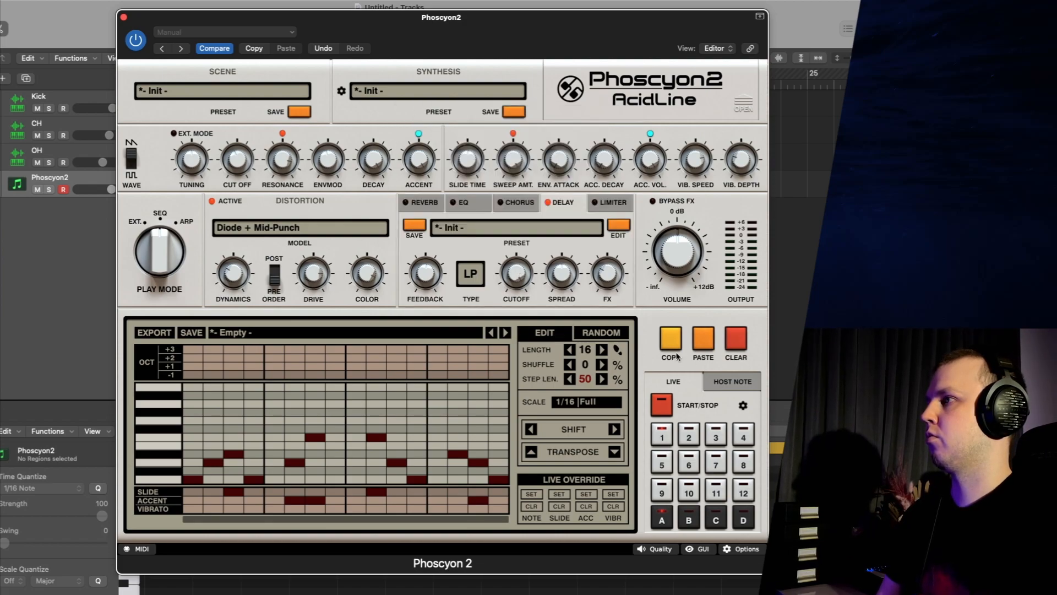
Show the EQ settings and compare the sound by switching the effects bypass on and off
click(468, 206)
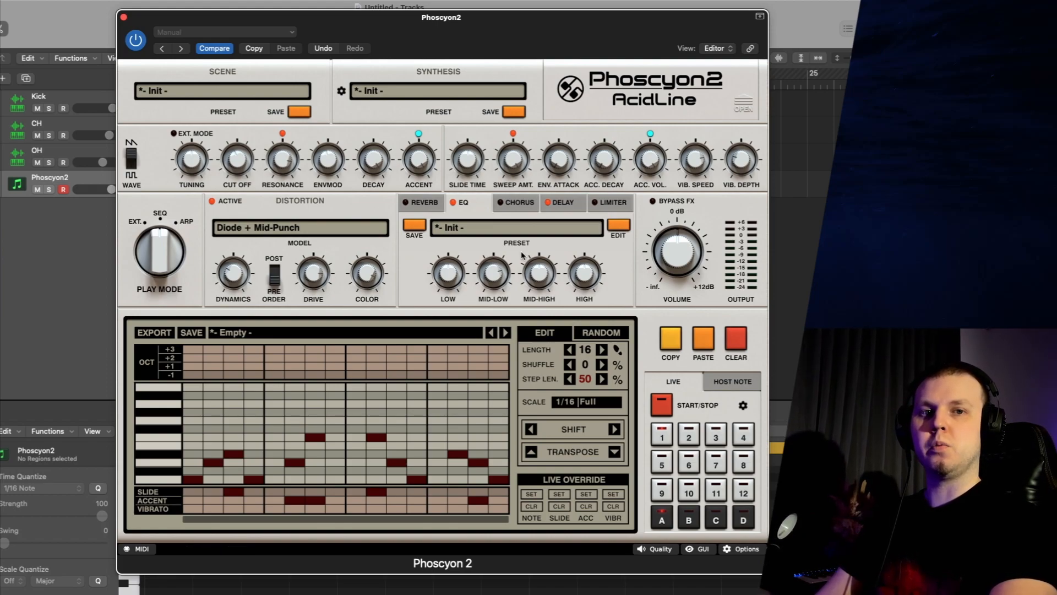
click(653, 201)
key(space)
click(653, 201)
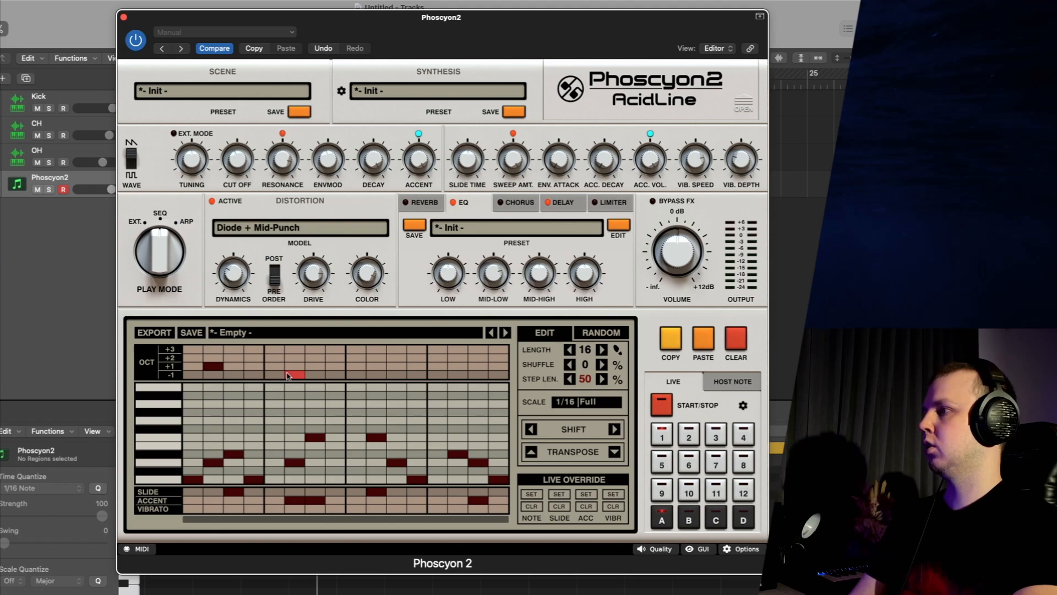
Start playback and raise the octave of step 10 to +2 and step 12 to +3 in the pattern
key(space)
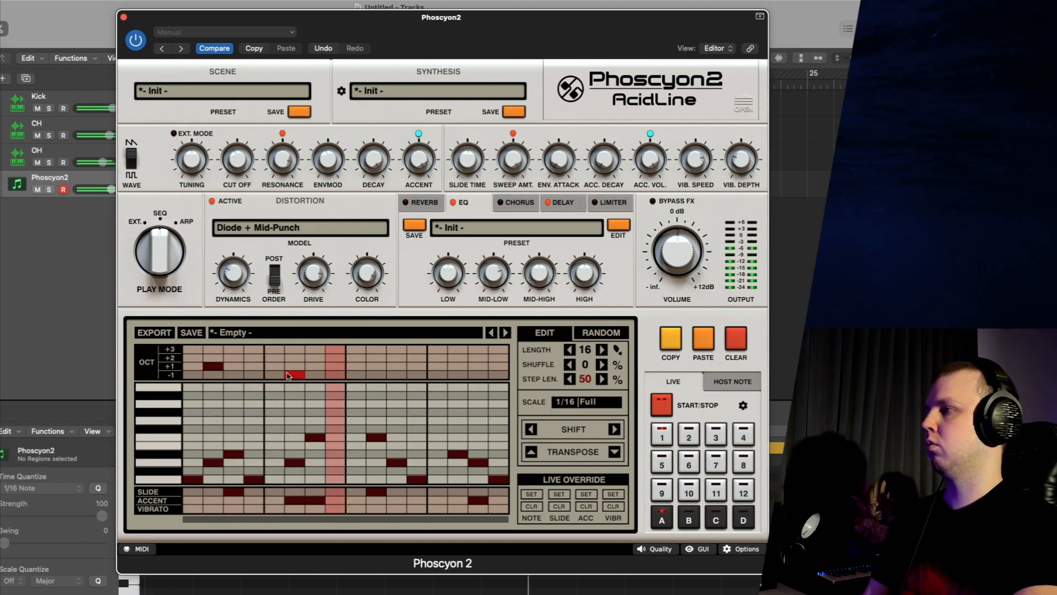
click(373, 368)
click(376, 357)
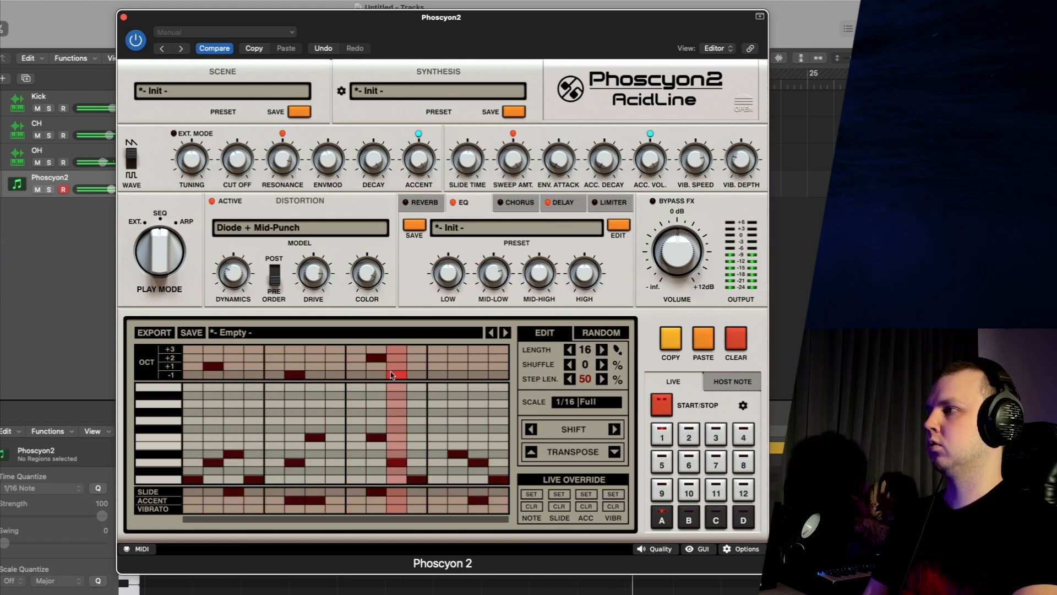
click(417, 350)
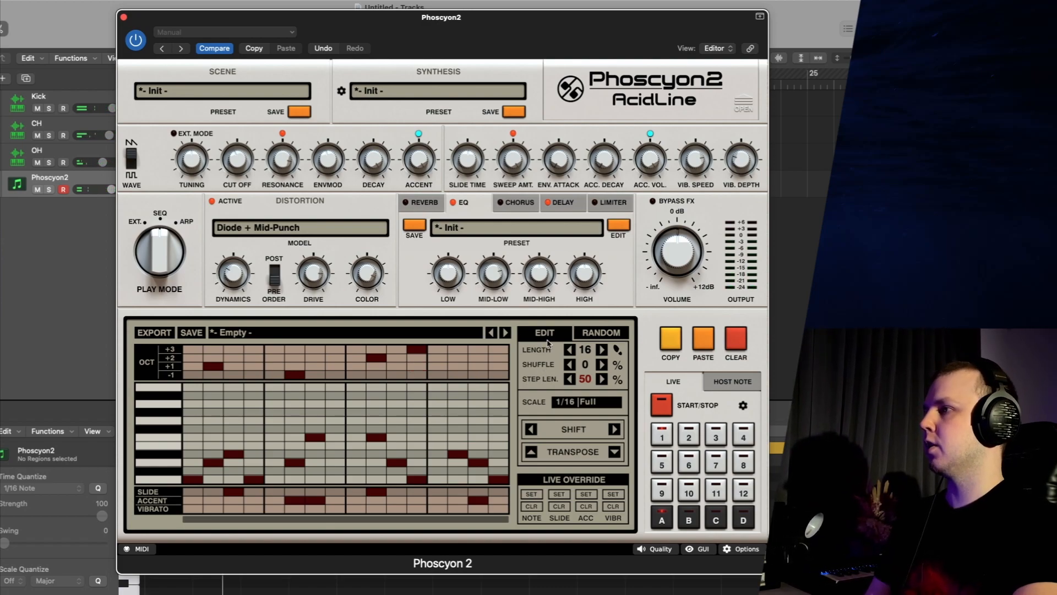
Shorten the pattern length to 15 steps and audition it
click(571, 351)
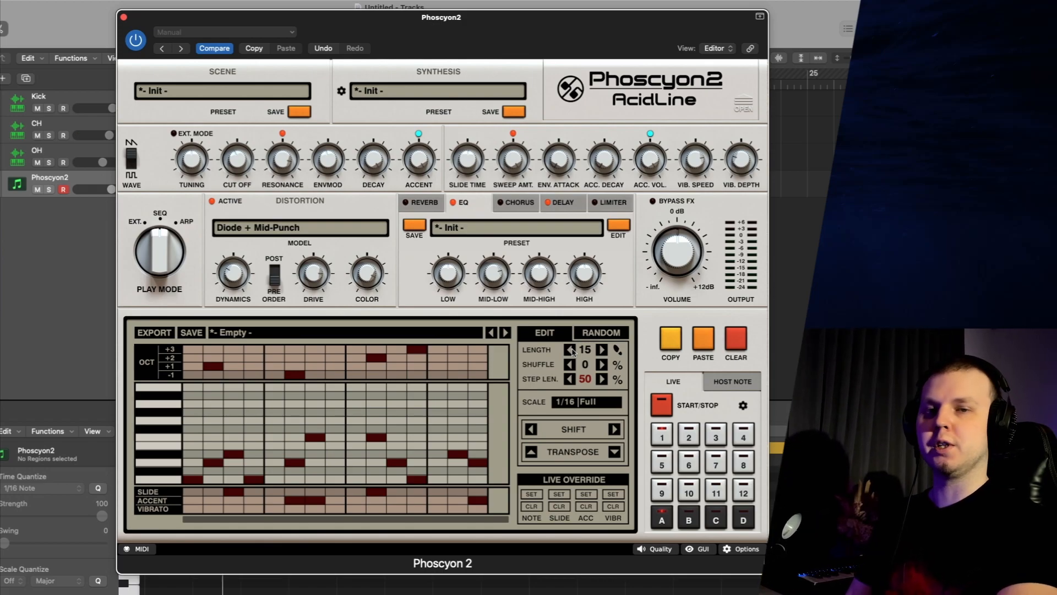
key(space)
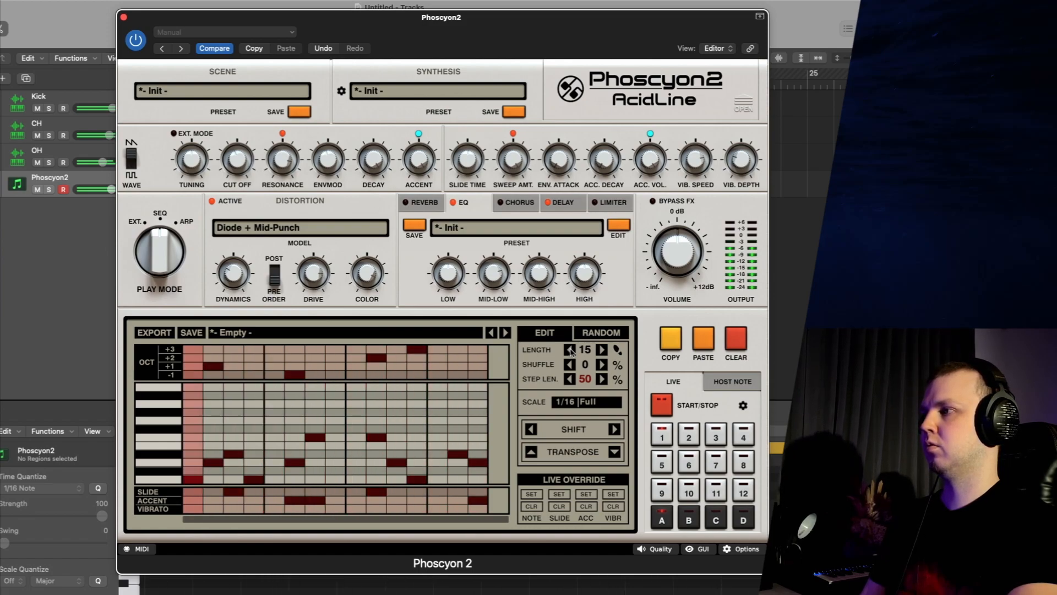
key(space)
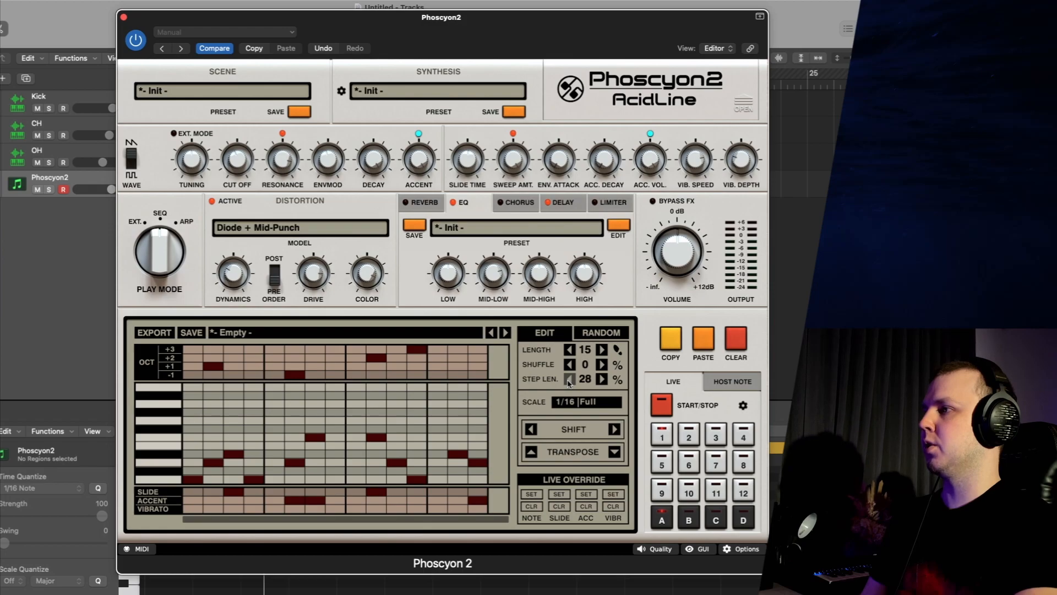
Audition different step lengths, set the step length to 83%, and set the pattern length to 16 steps
key(space)
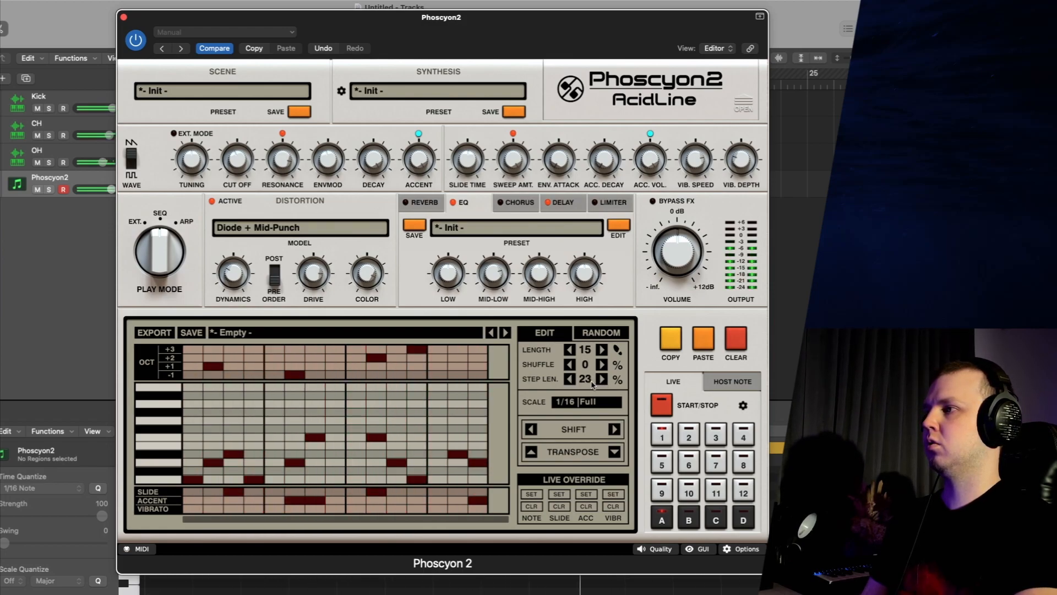
click(601, 379)
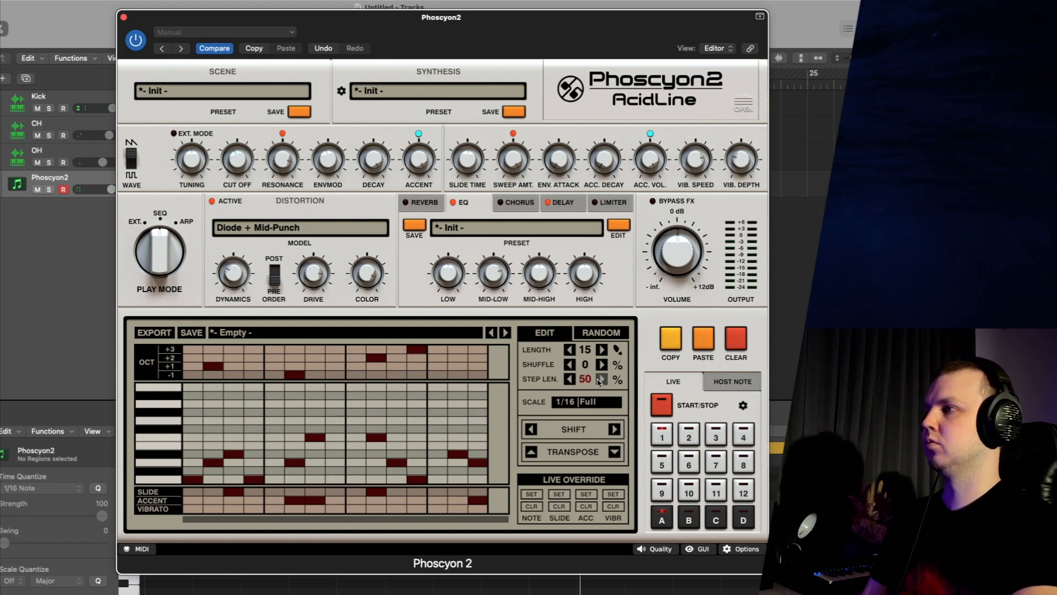
click(601, 380)
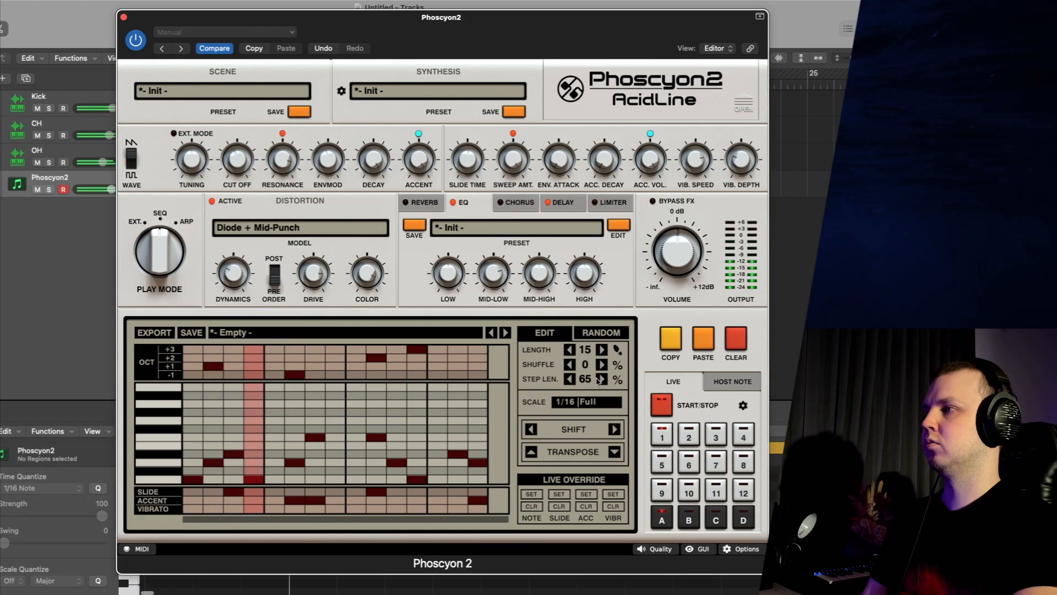
click(600, 379)
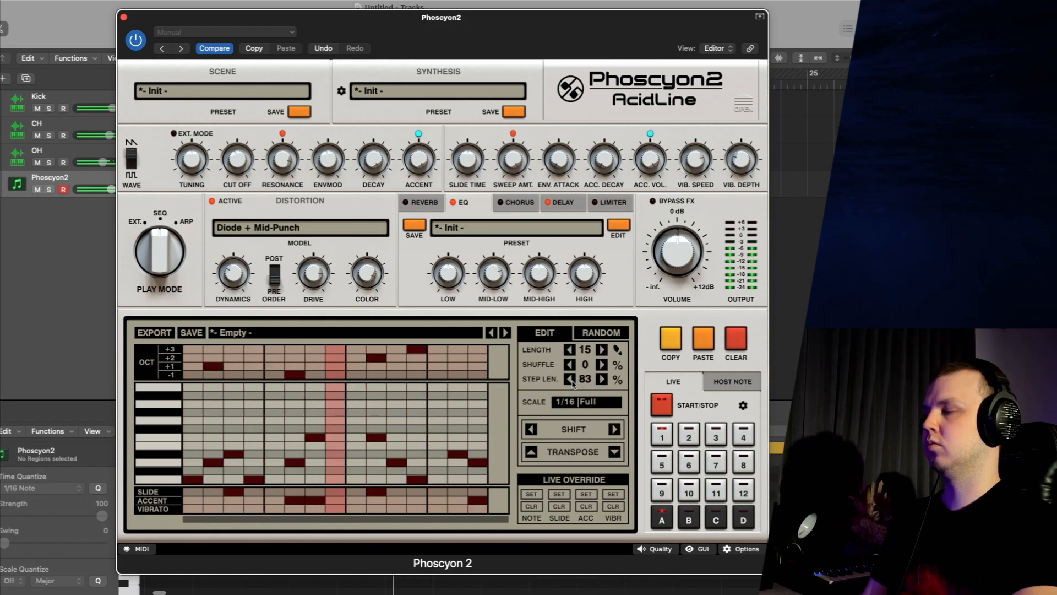
click(602, 350)
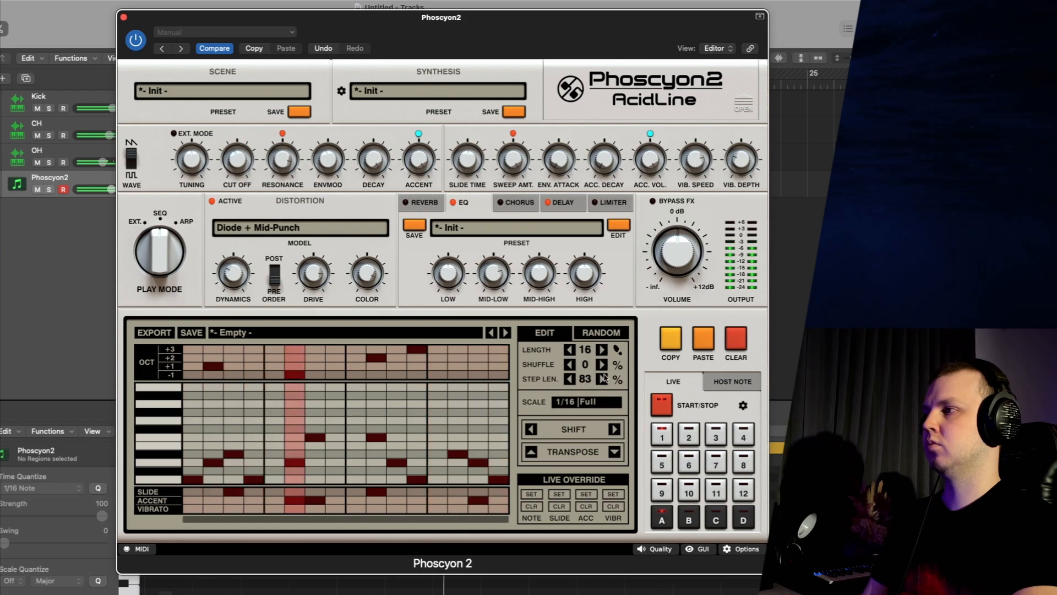
Examine the Full, Dotted and Triplet options of the pattern's scale and close the list without changing it
click(580, 404)
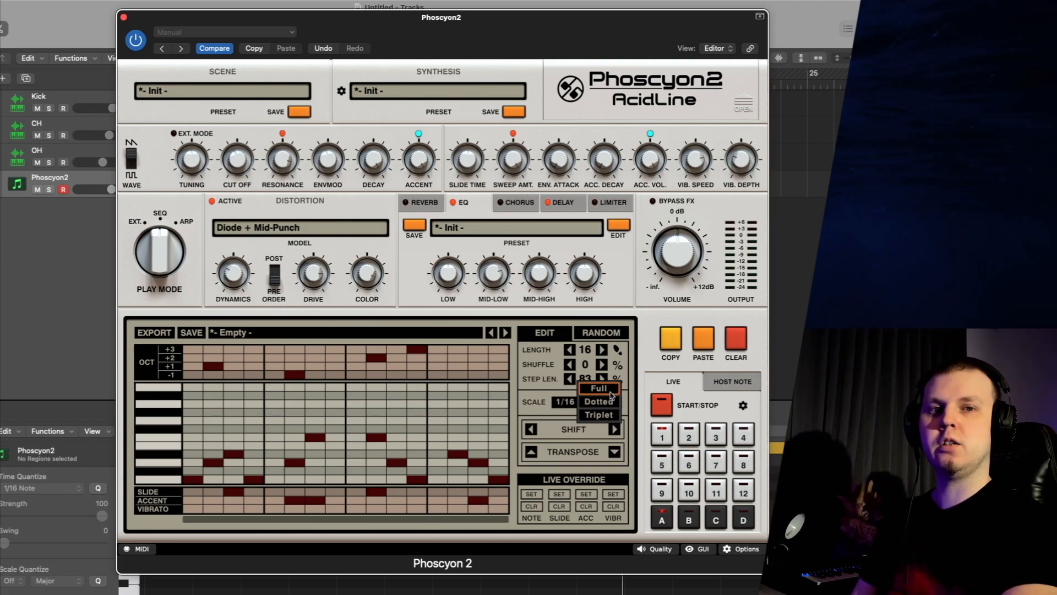
click(539, 400)
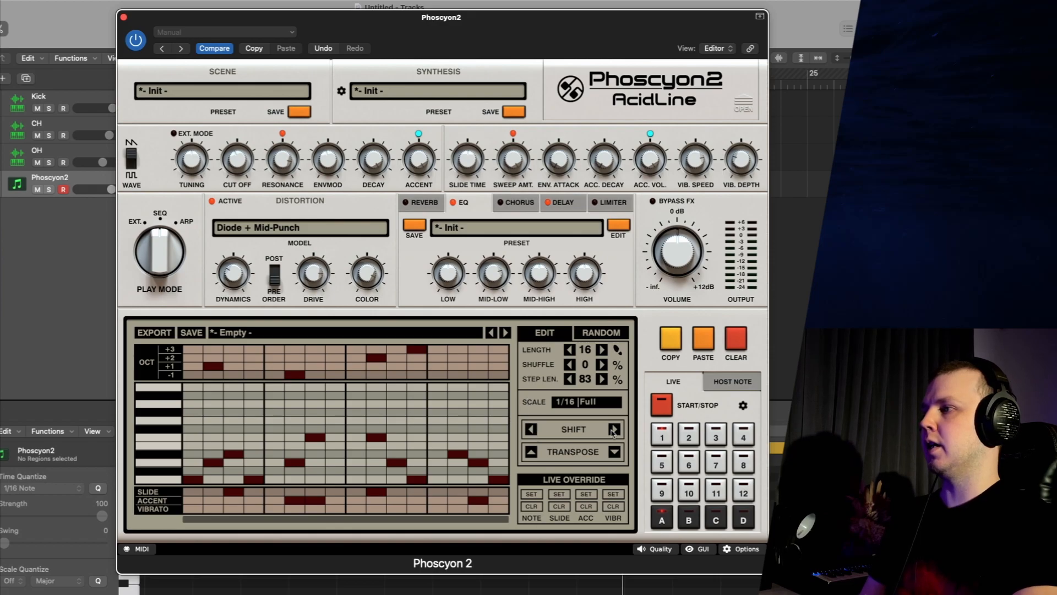
Try shifting the pattern one step left and back and transposing it up and back down, and play it
click(532, 429)
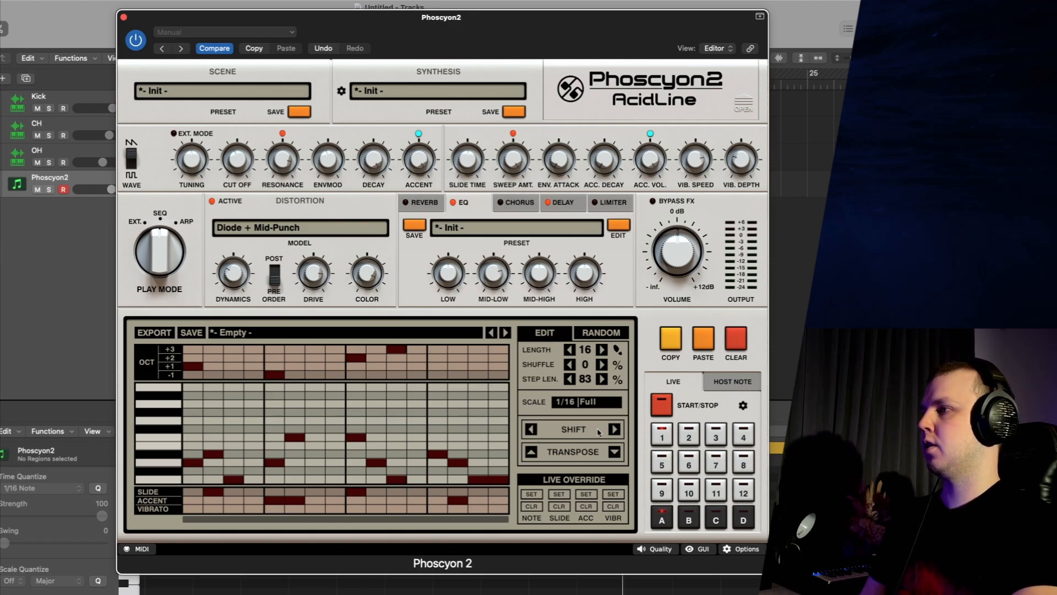
click(615, 430)
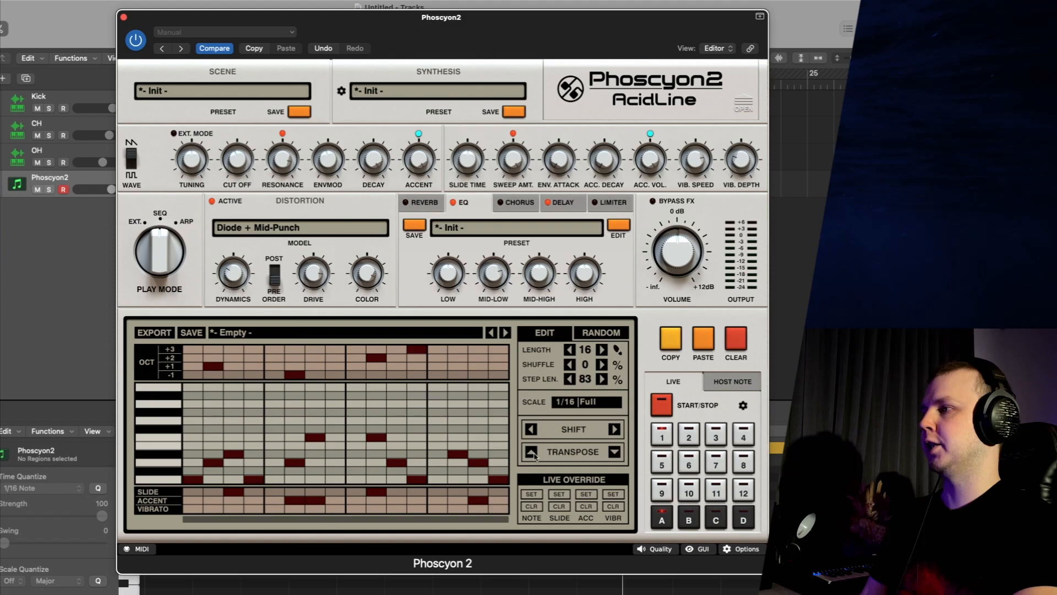
click(532, 452)
click(616, 453)
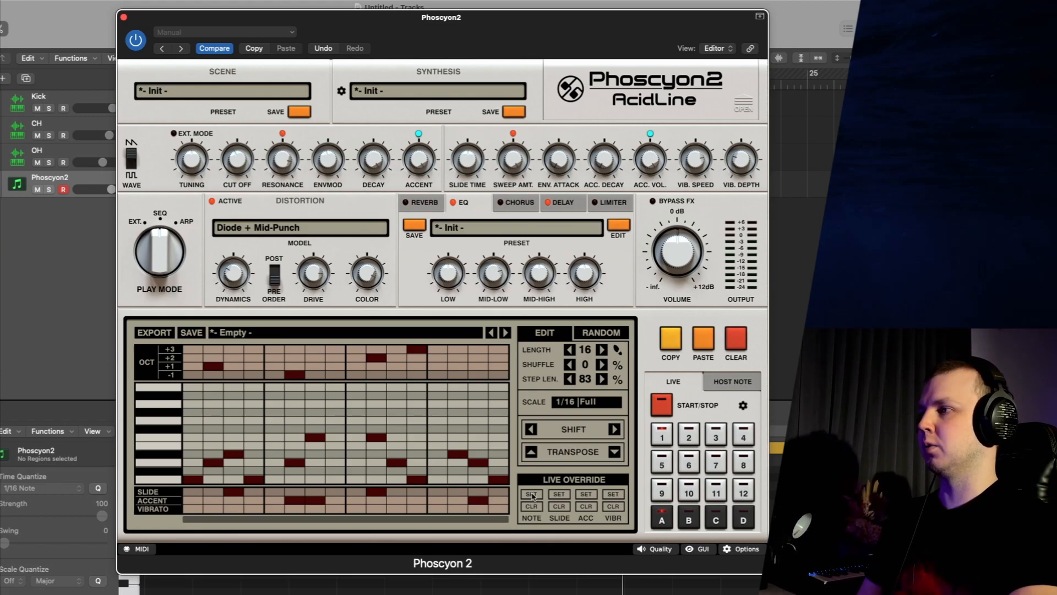
key(space)
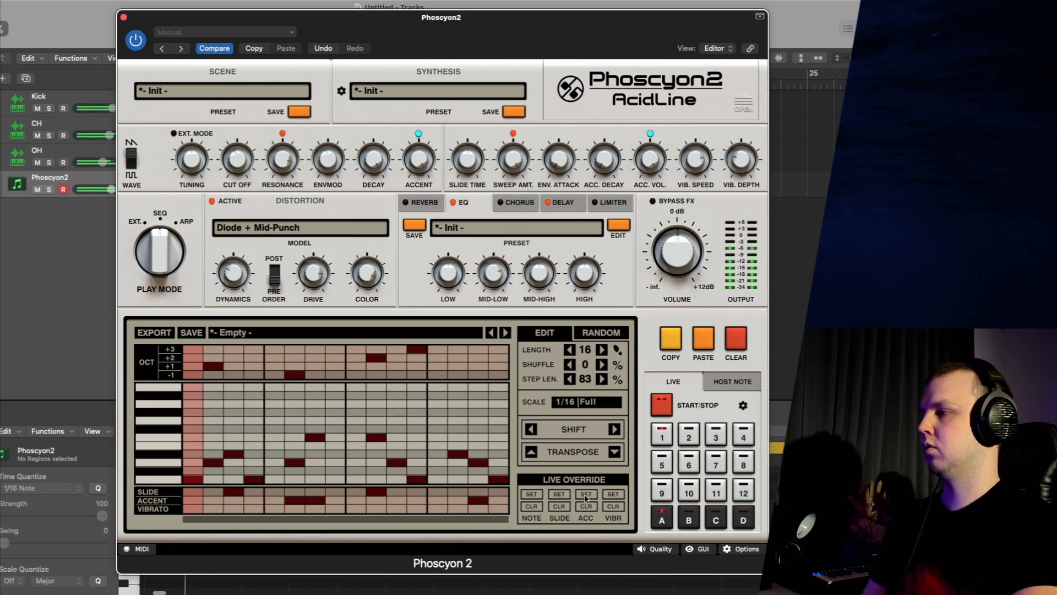
key(space)
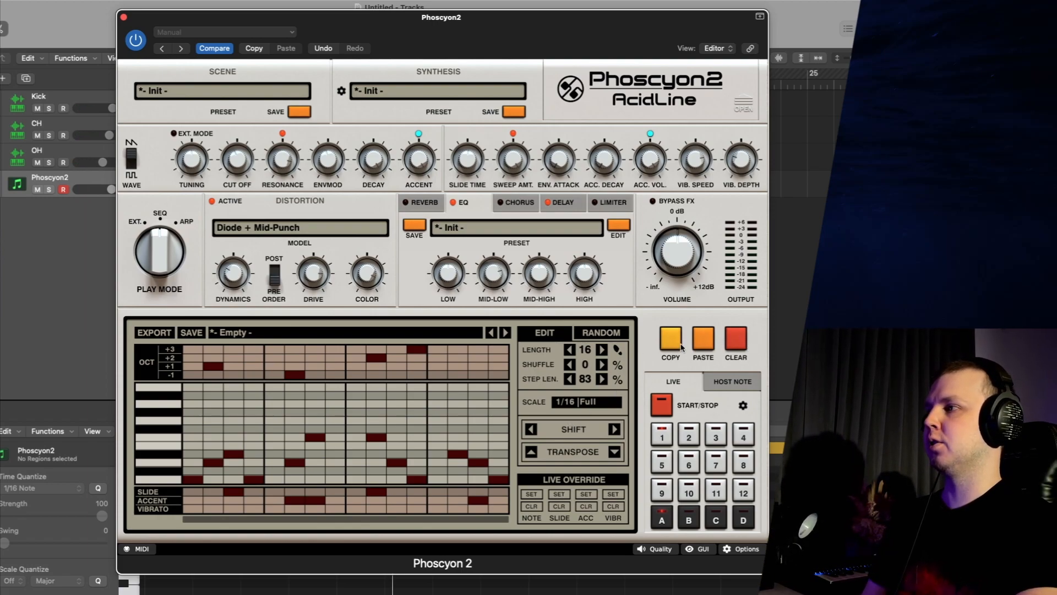
Replace the pattern with a freehand note line over the first 13 steps, and try copying, clearing and pasting it back
click(739, 347)
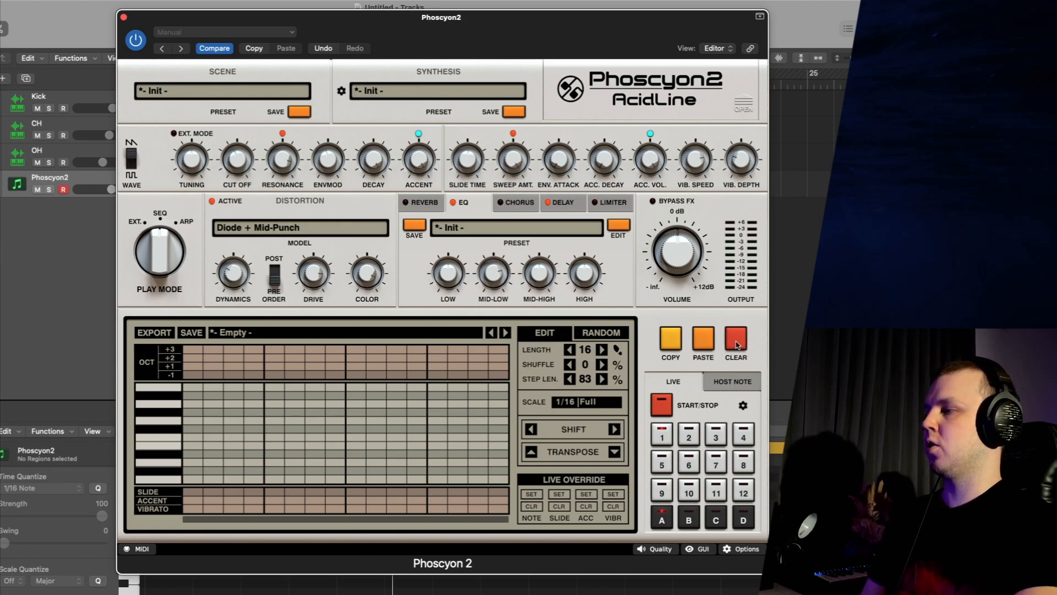
mouse_move(193, 479)
mouse_down()
mouse_move(338, 433)
mouse_move(292, 457)
mouse_move(418, 473)
mouse_move(424, 430)
mouse_move(461, 425)
mouse_up()
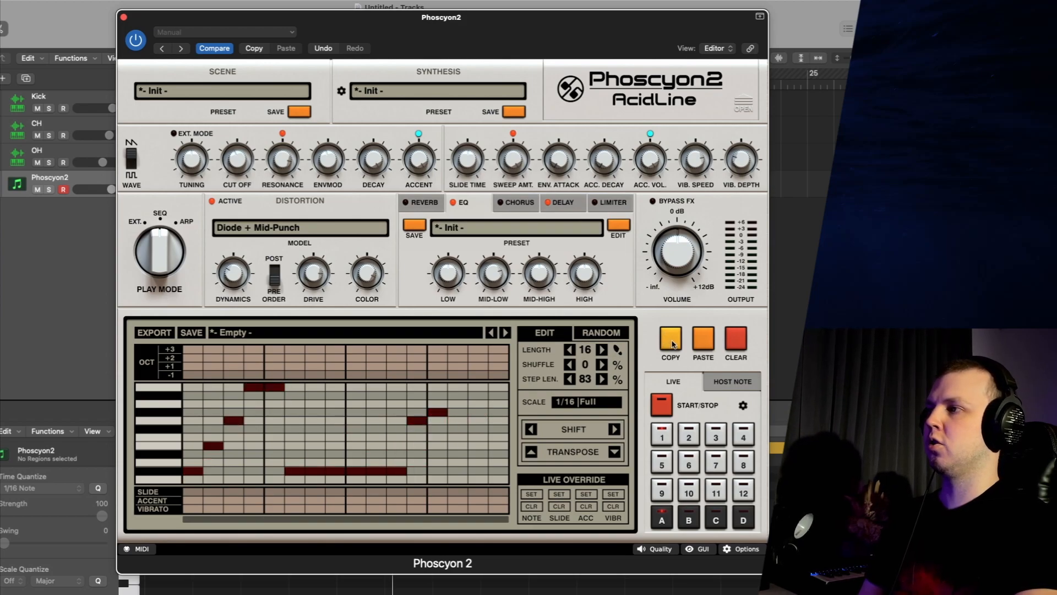
click(738, 346)
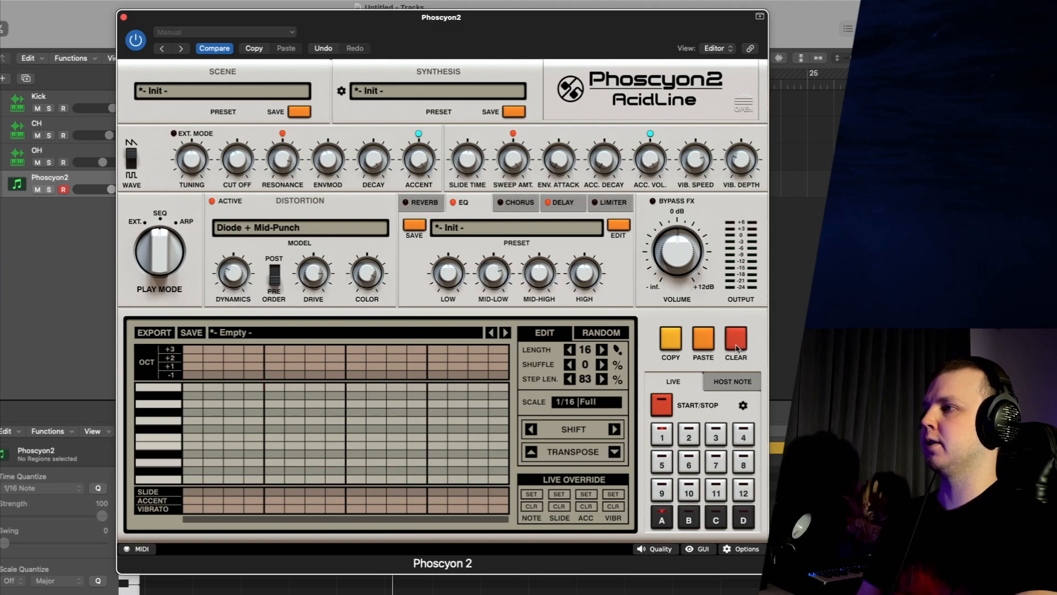
click(704, 345)
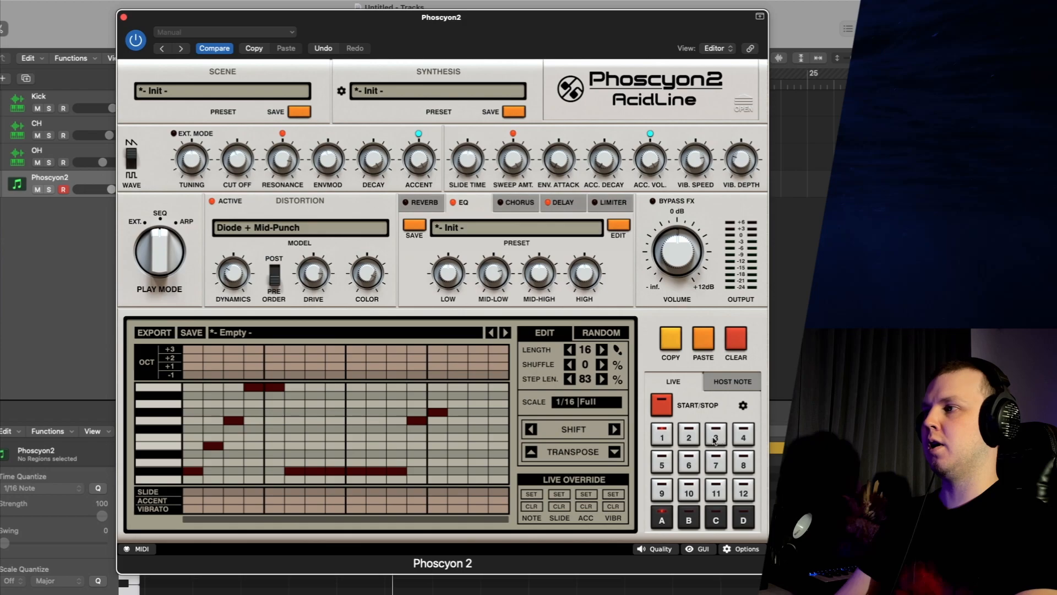
Draw a freehand note line from step 3 to step 15 in pattern 2, and compare it with pattern 1
click(692, 437)
mouse_move(234, 463)
mouse_down()
mouse_move(408, 461)
mouse_move(479, 430)
mouse_up()
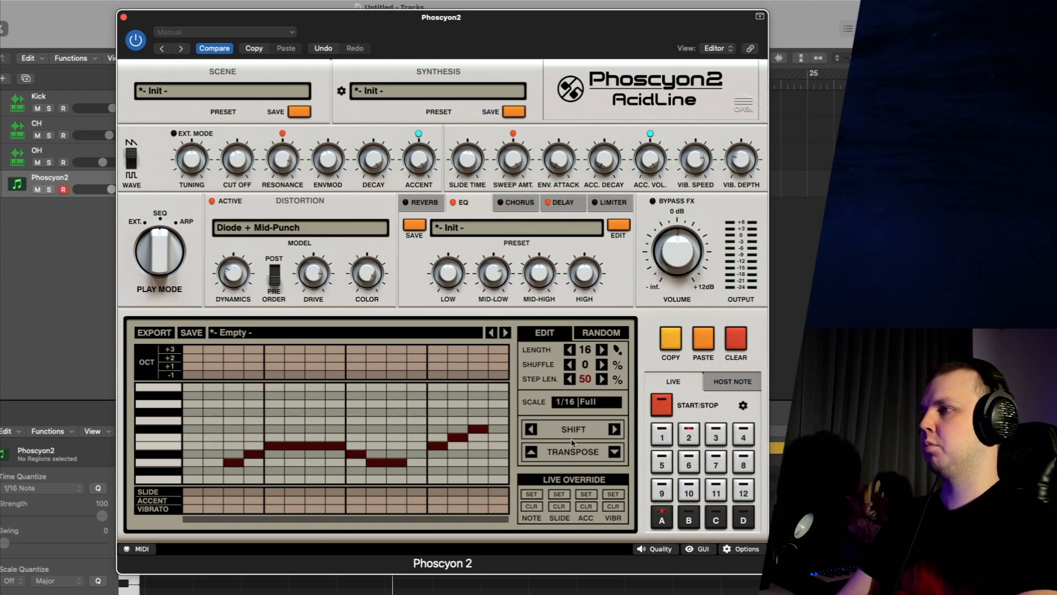
click(664, 437)
click(695, 436)
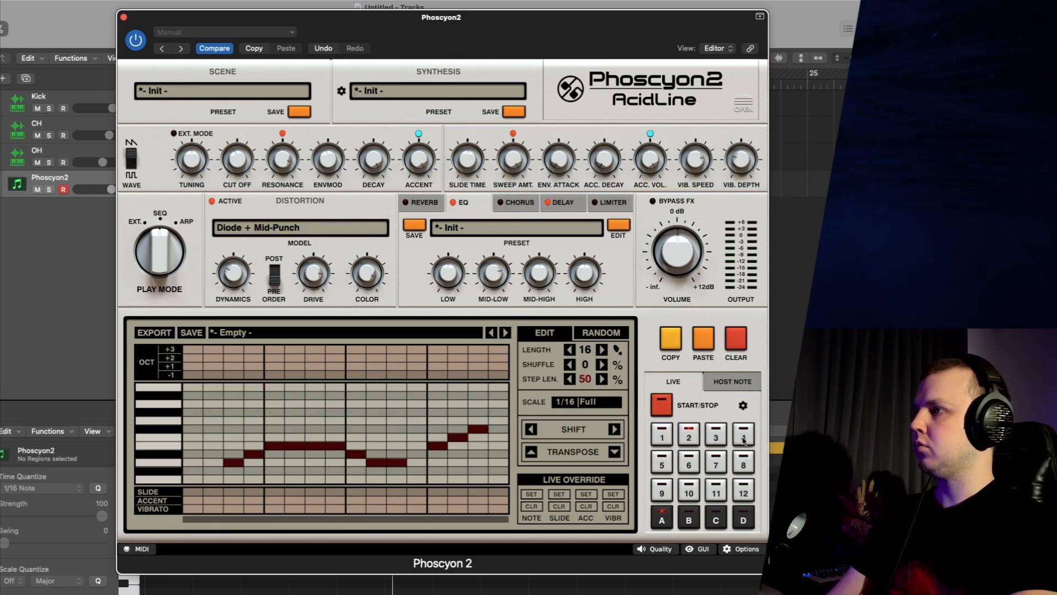
Try the Host Note pattern triggering by playing notes, and return to Live mode
click(723, 383)
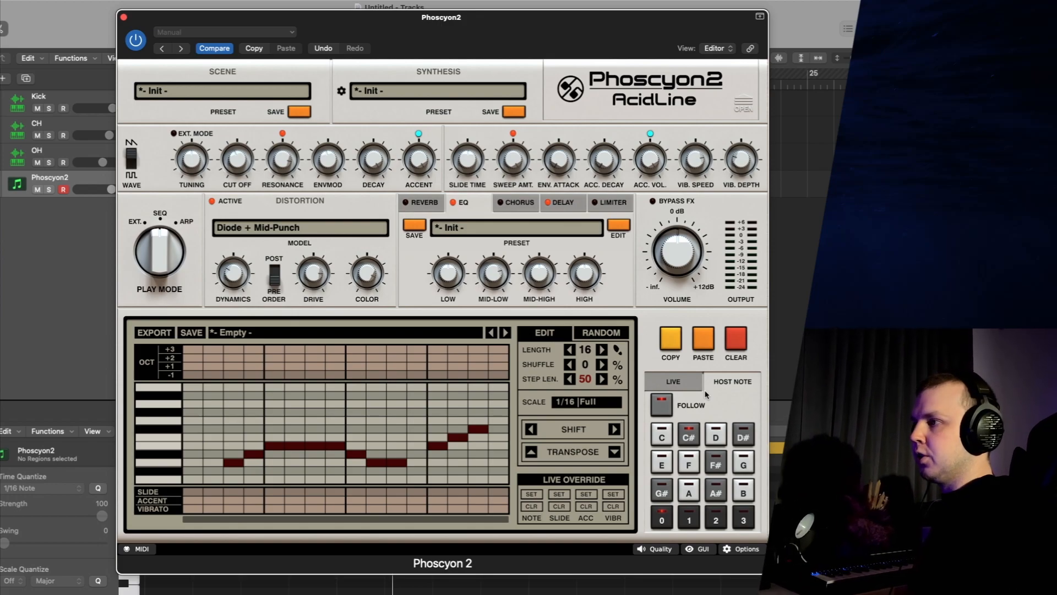
key(space)
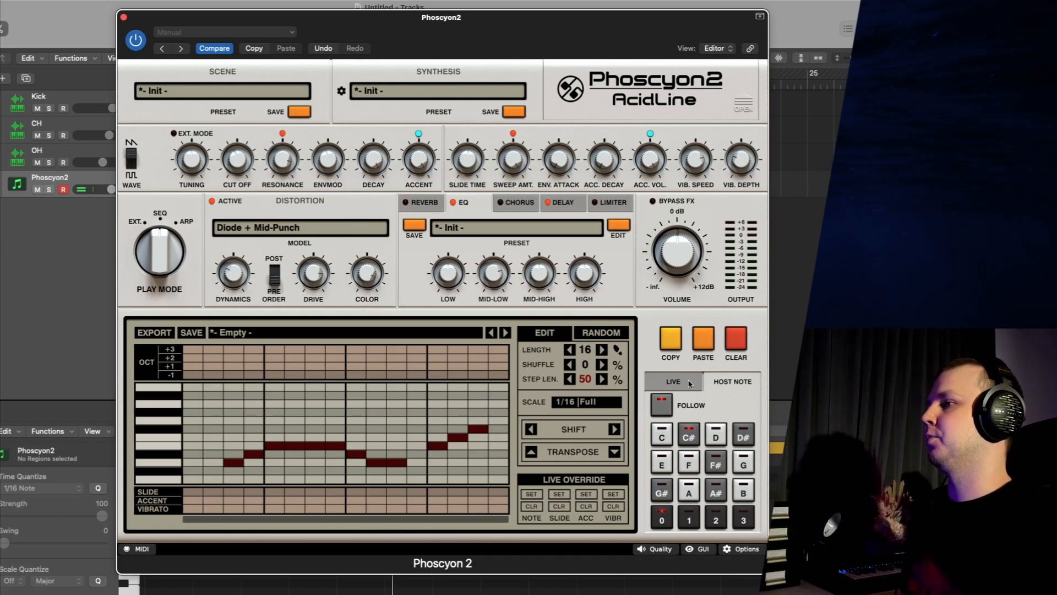
click(688, 382)
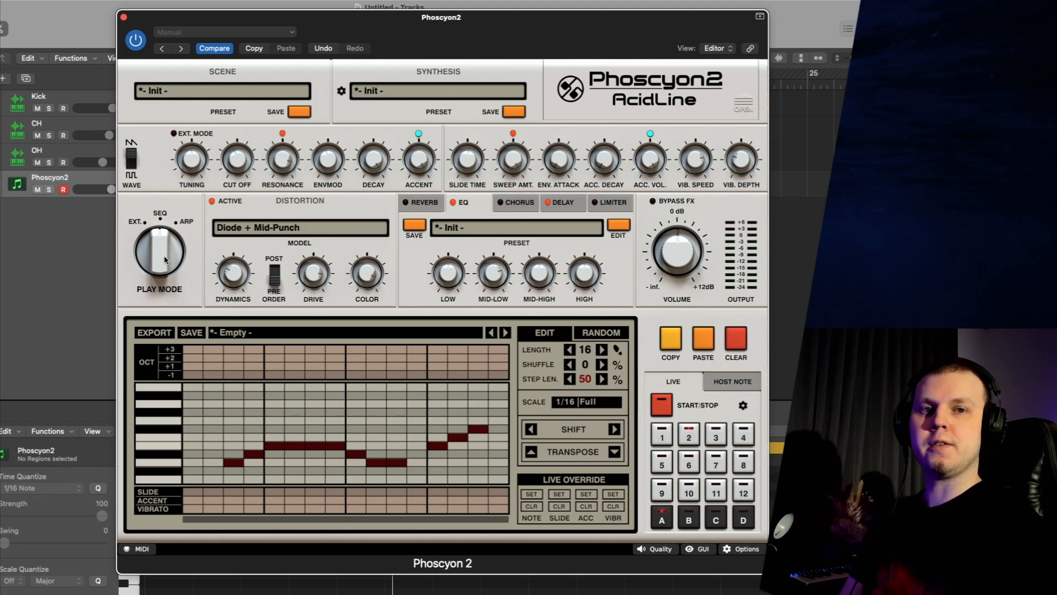
Set the play mode to ARP and enter pitch indices 1, 2, 3, 1 on steps 1–4 and 2, 3, 1 on steps 6–8
drag(166, 260, 160, 189)
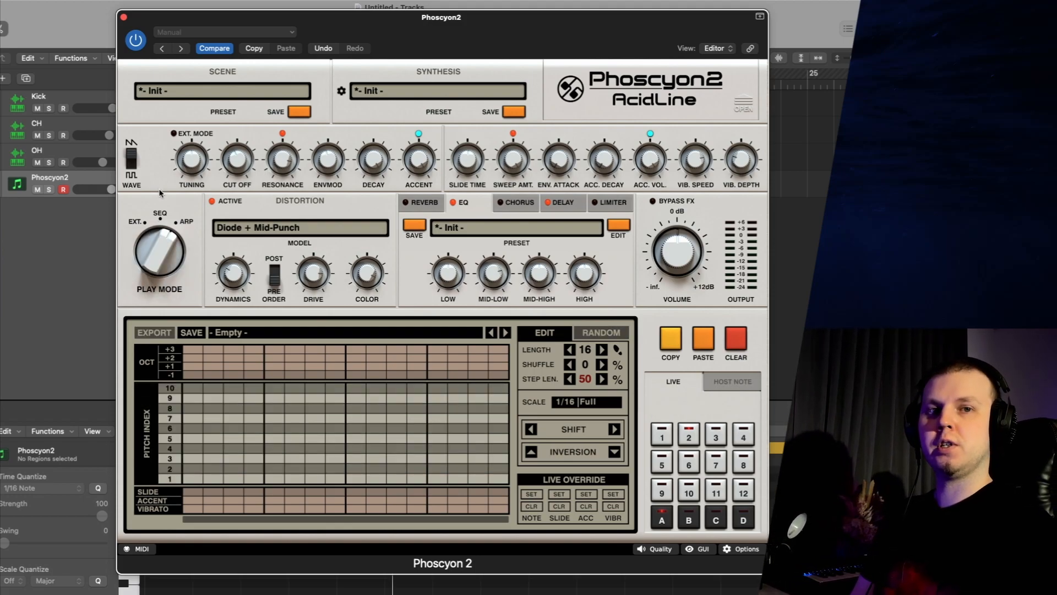
click(194, 479)
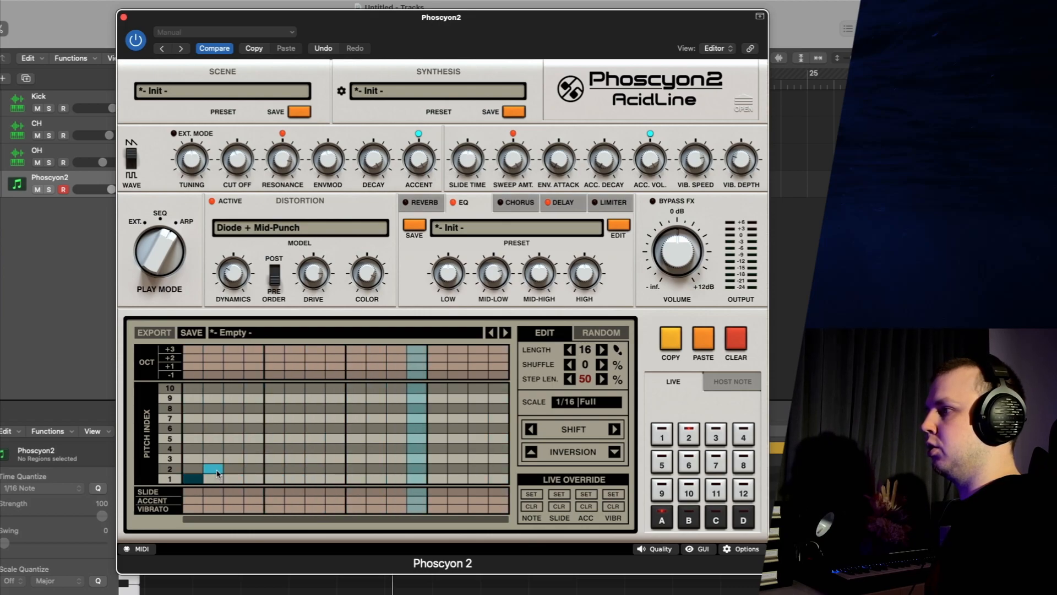
click(214, 469)
click(233, 458)
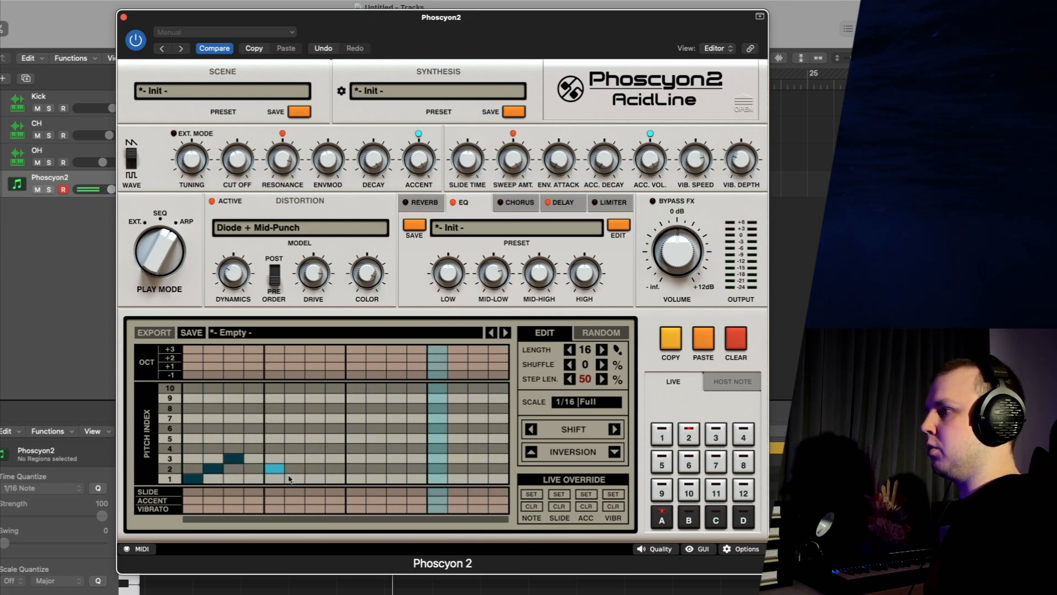
click(254, 479)
click(295, 468)
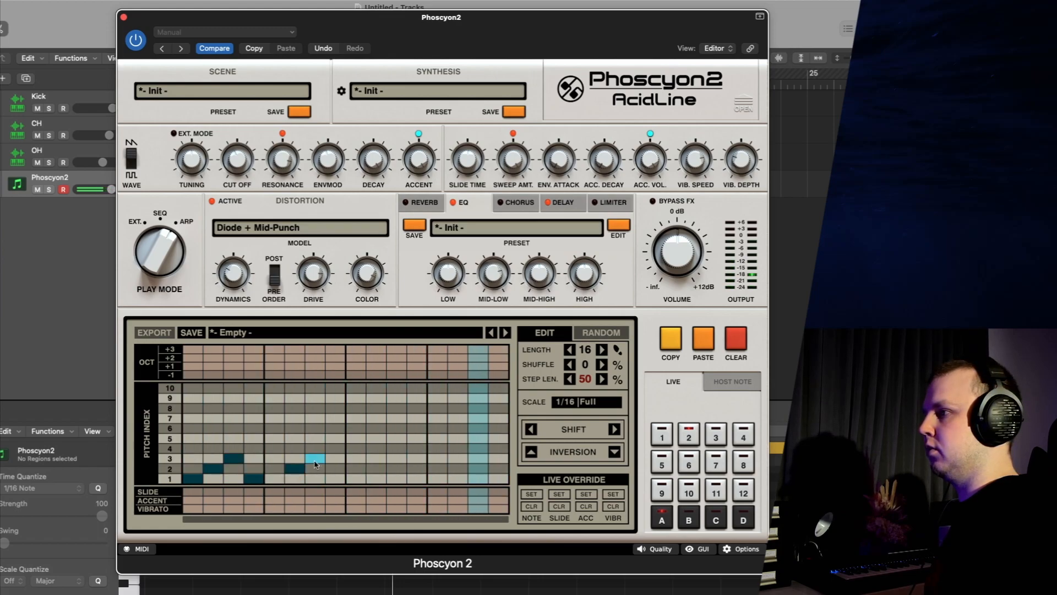
click(319, 459)
click(336, 479)
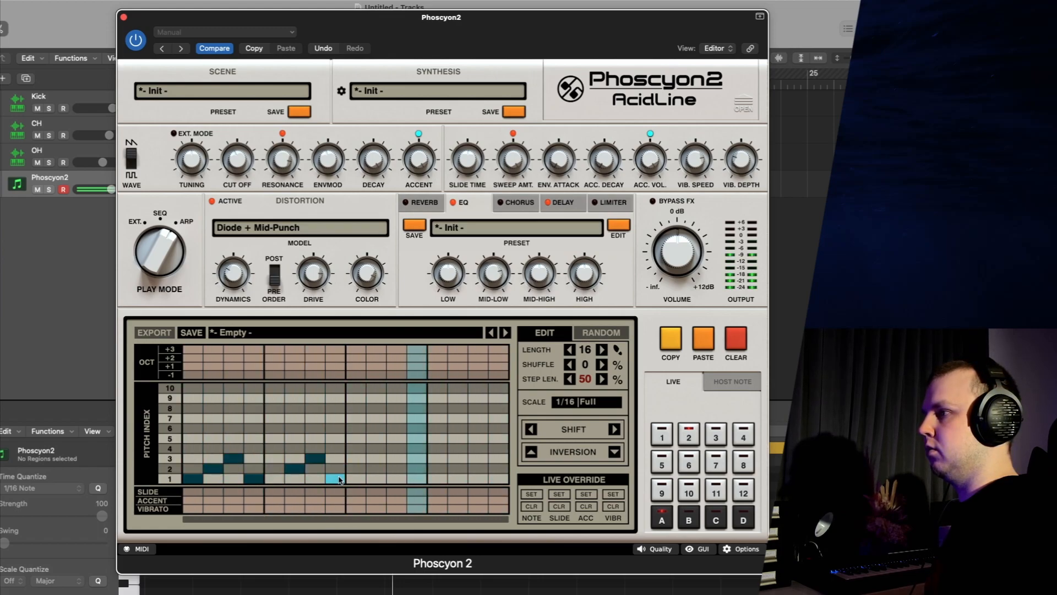
Add pitch indices 1, 3, 2 and 1 on arpeggio steps 11, 12, 14 and 15, with a slide on step 14
click(397, 479)
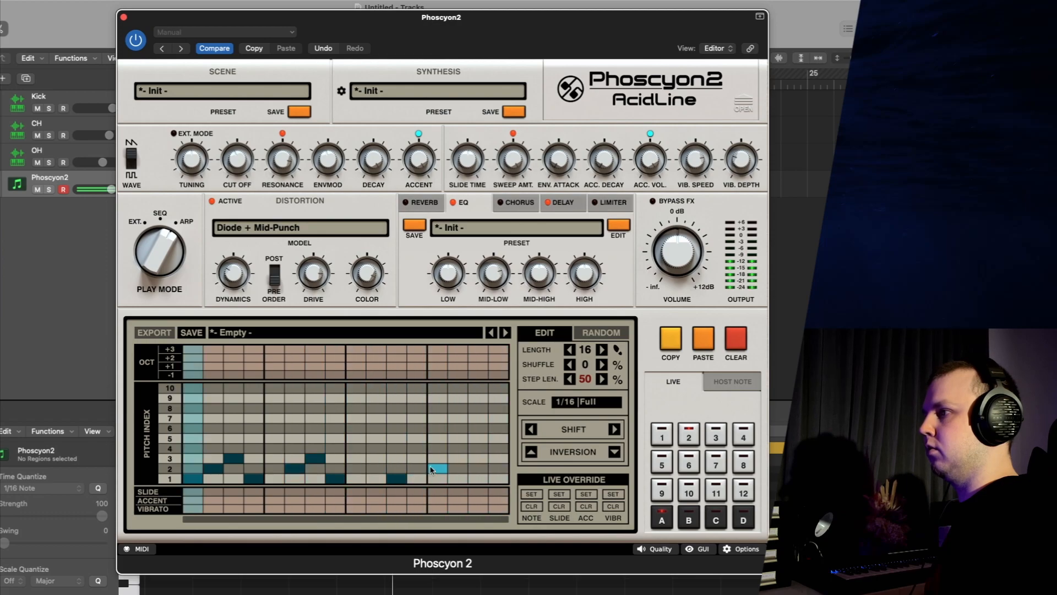
click(420, 459)
click(458, 469)
click(480, 479)
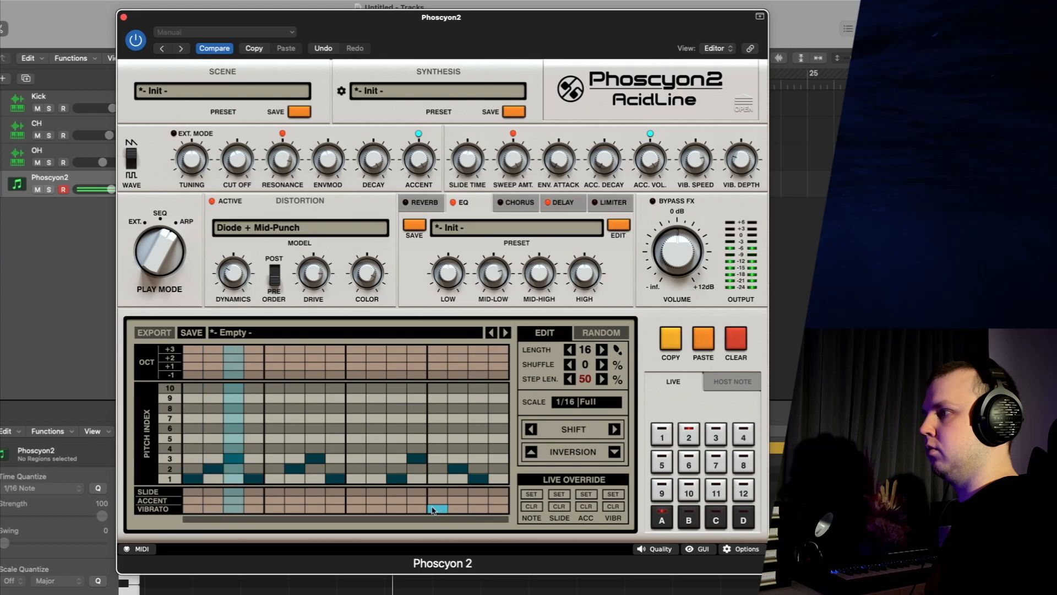
click(466, 493)
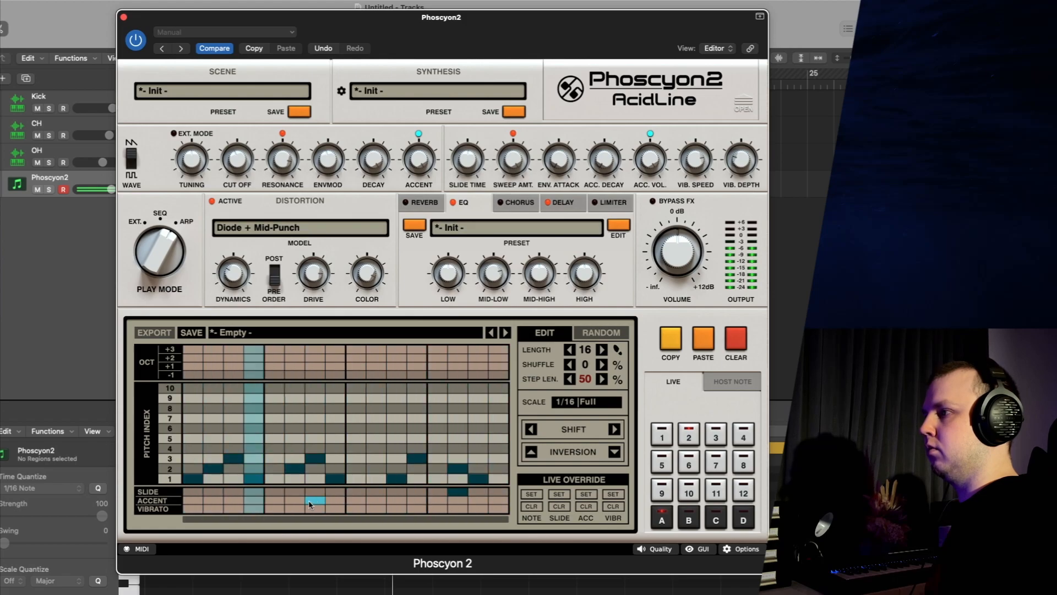
Add a slide on arpeggio step 3 and switch the play mode back to SEQ
click(234, 492)
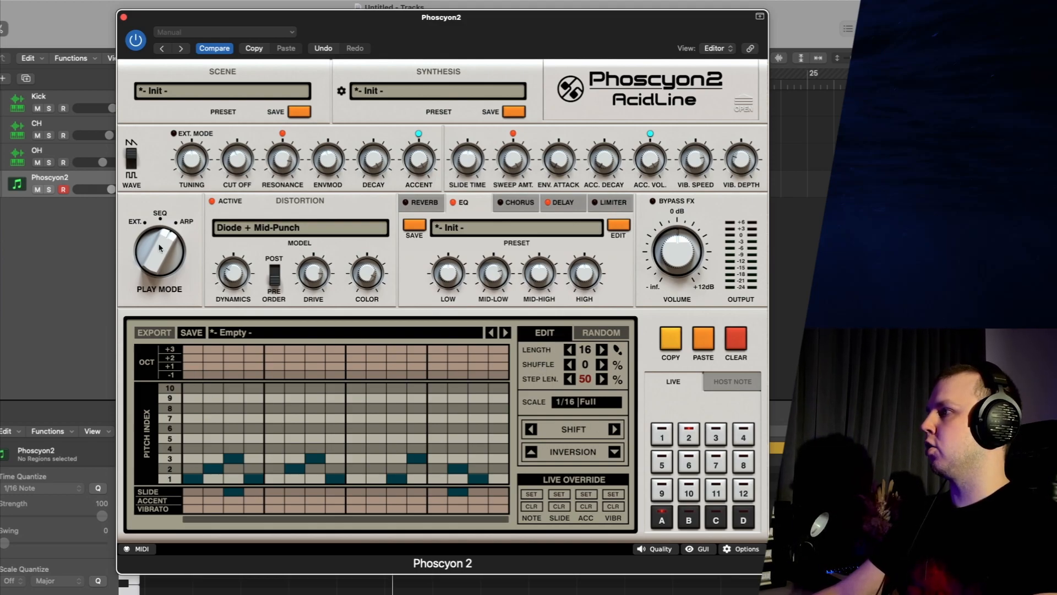
drag(160, 249, 172, 289)
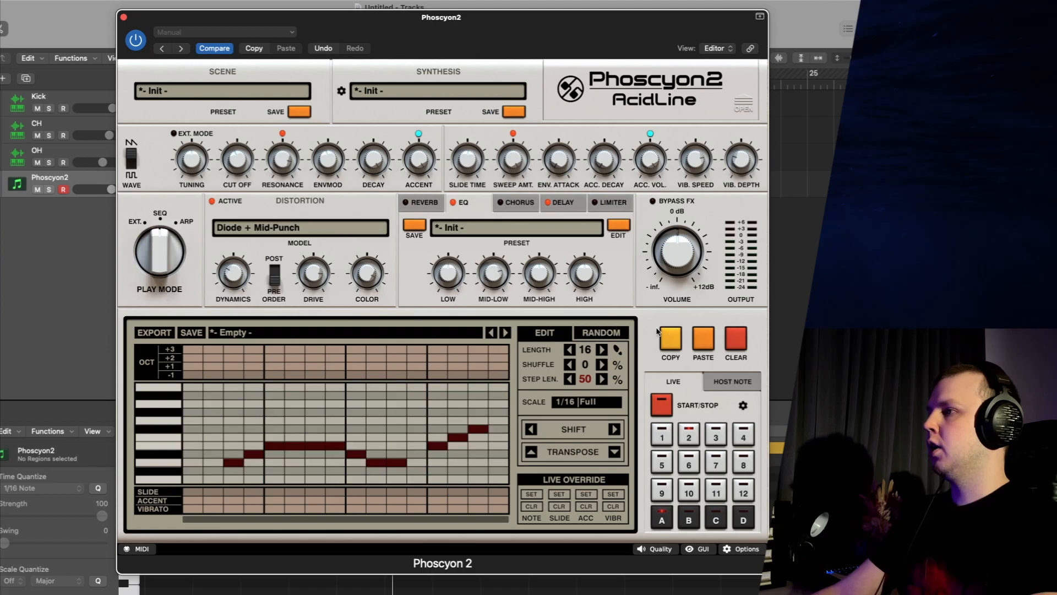
Draw two random patterns with the randomizer and raise its note amount to 76%
click(604, 332)
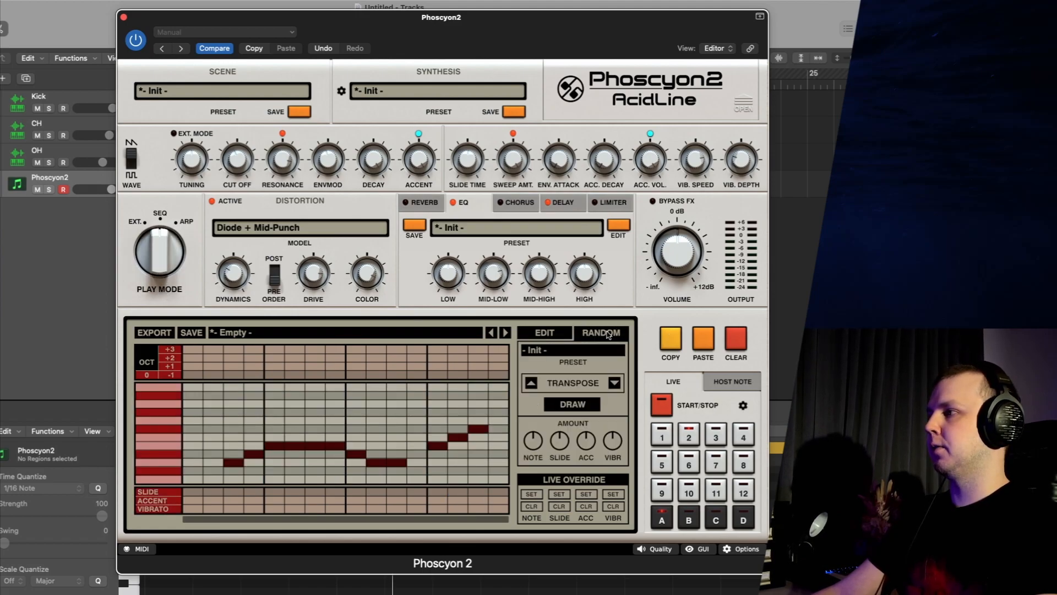
click(572, 404)
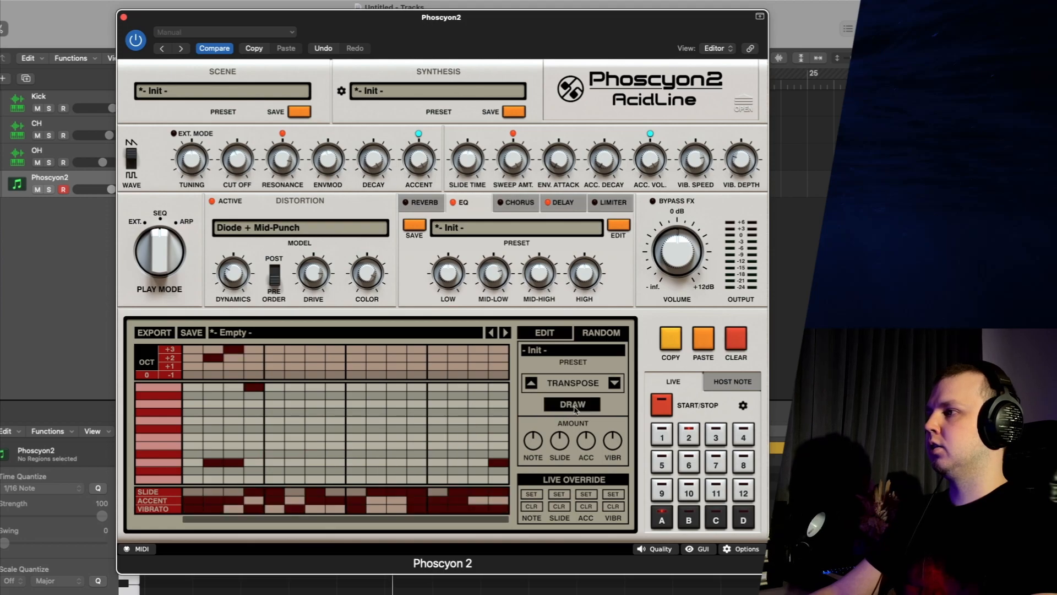
click(579, 407)
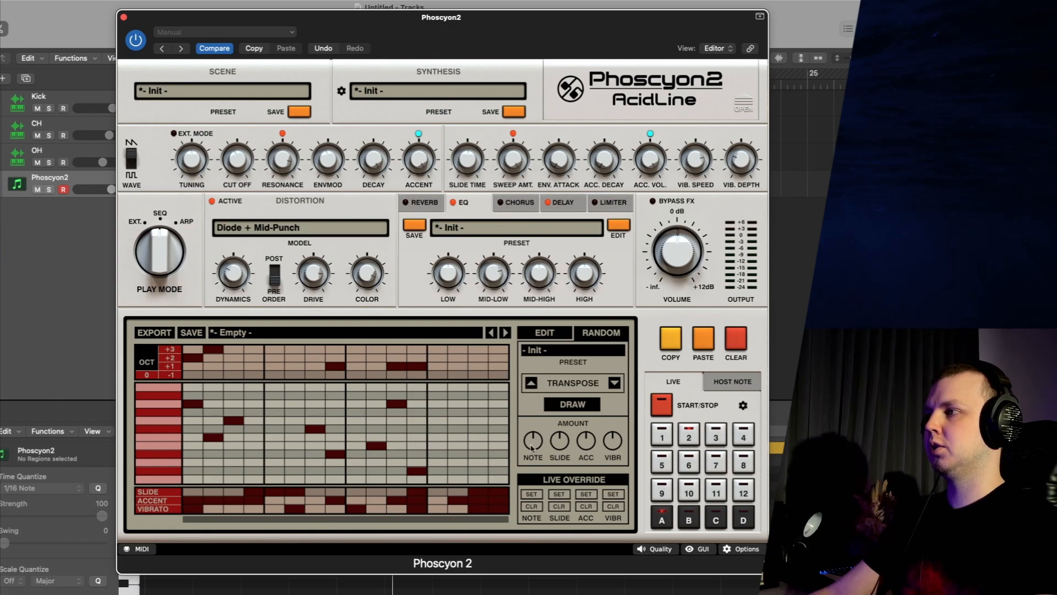
drag(532, 447, 537, 412)
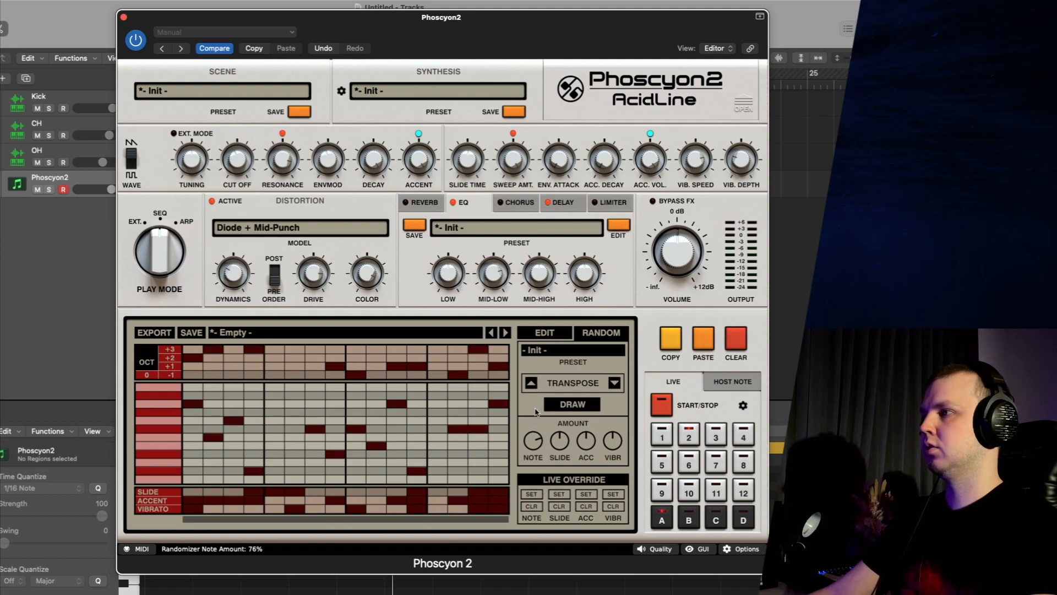
click(557, 336)
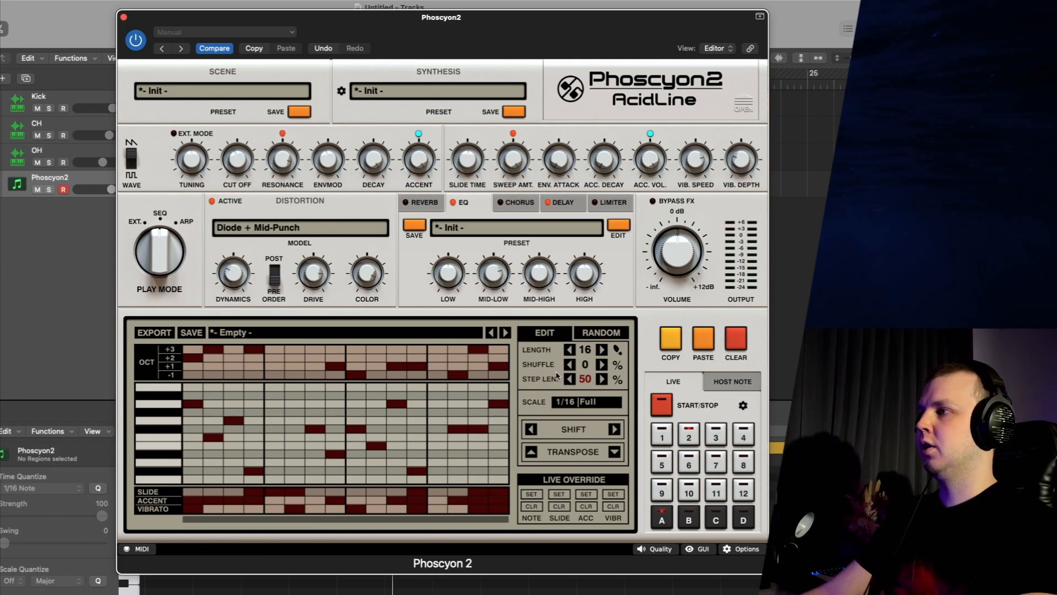
Set the randomizer's accent amount to 17% and note amount to 57%, lower its slide and vibrato amounts, and draw new random patterns
click(607, 333)
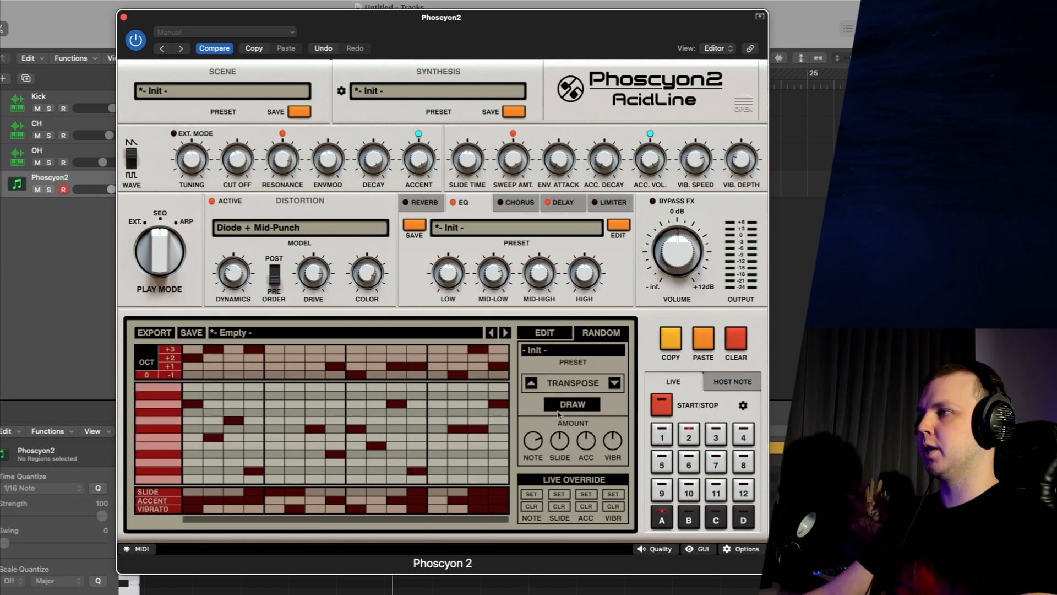
drag(558, 447, 584, 485)
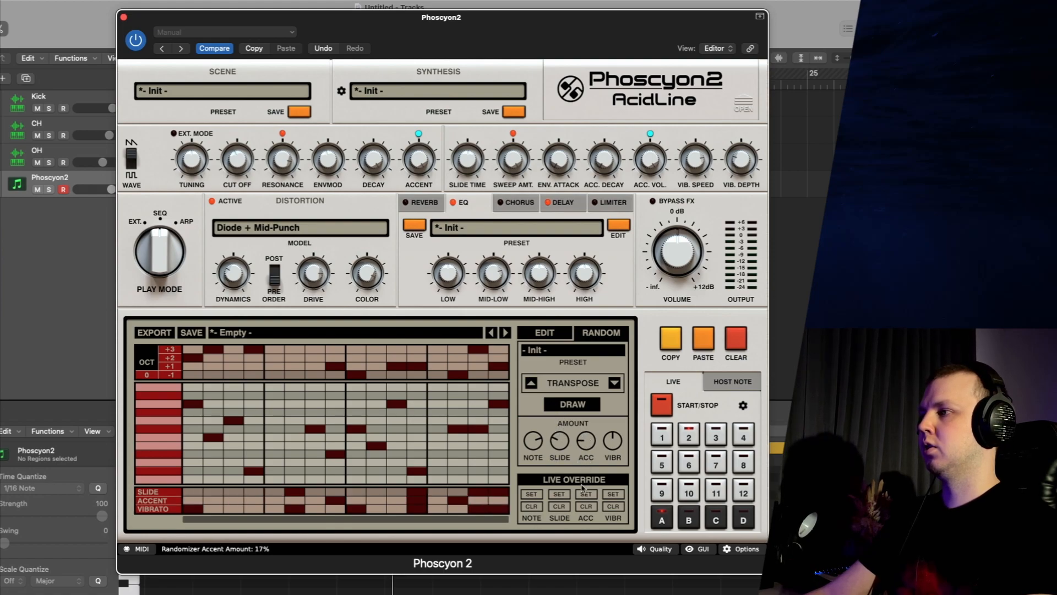
drag(611, 444, 604, 462)
drag(533, 440, 532, 471)
click(563, 412)
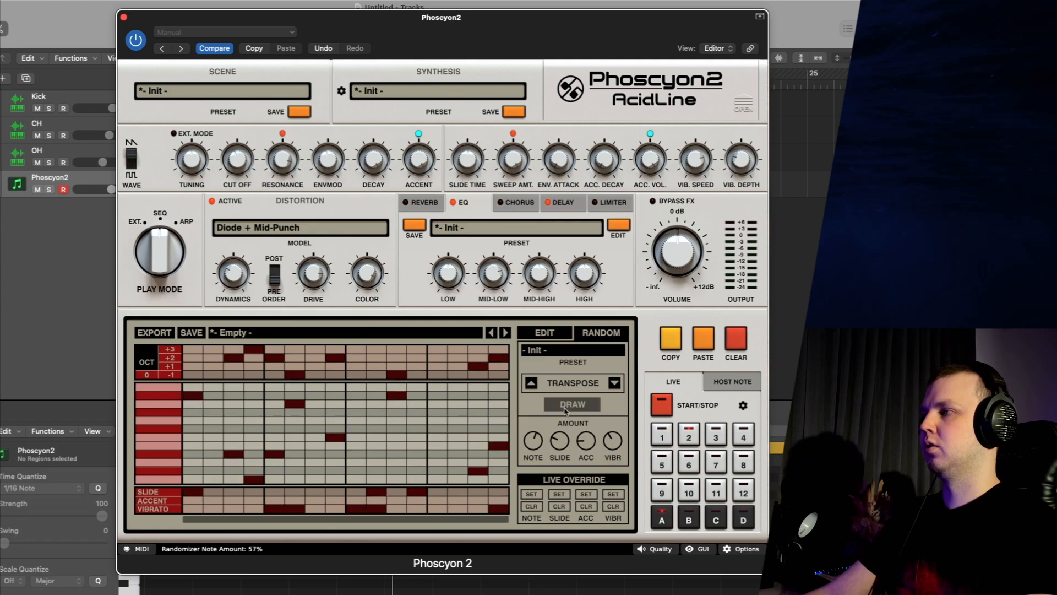
click(565, 410)
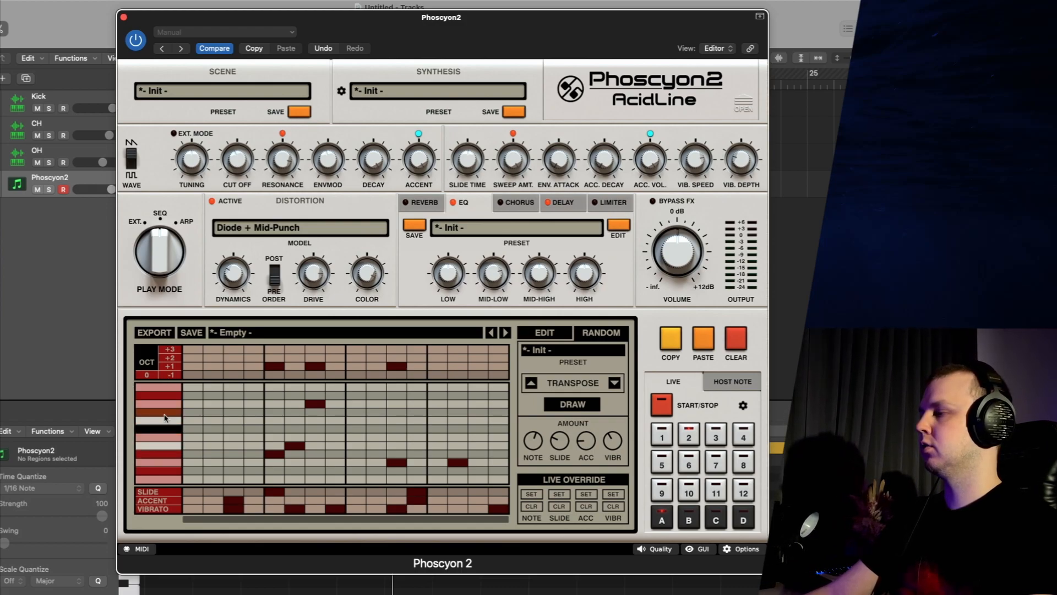
Exclude several notes and the +2 and +3 octaves from the randomizer, and draw and audition a new random pattern
click(253, 420)
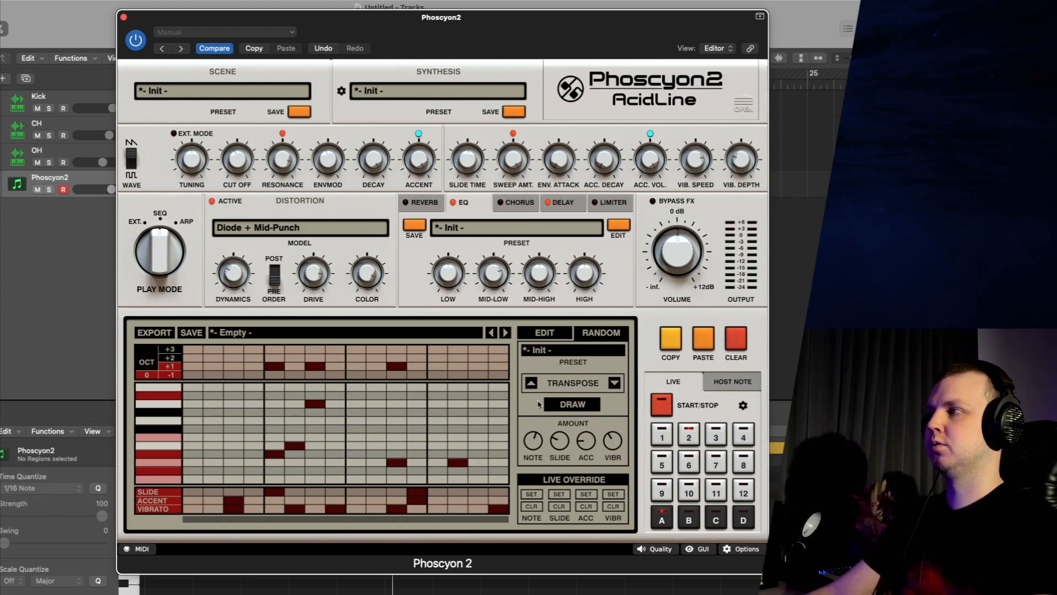
click(573, 406)
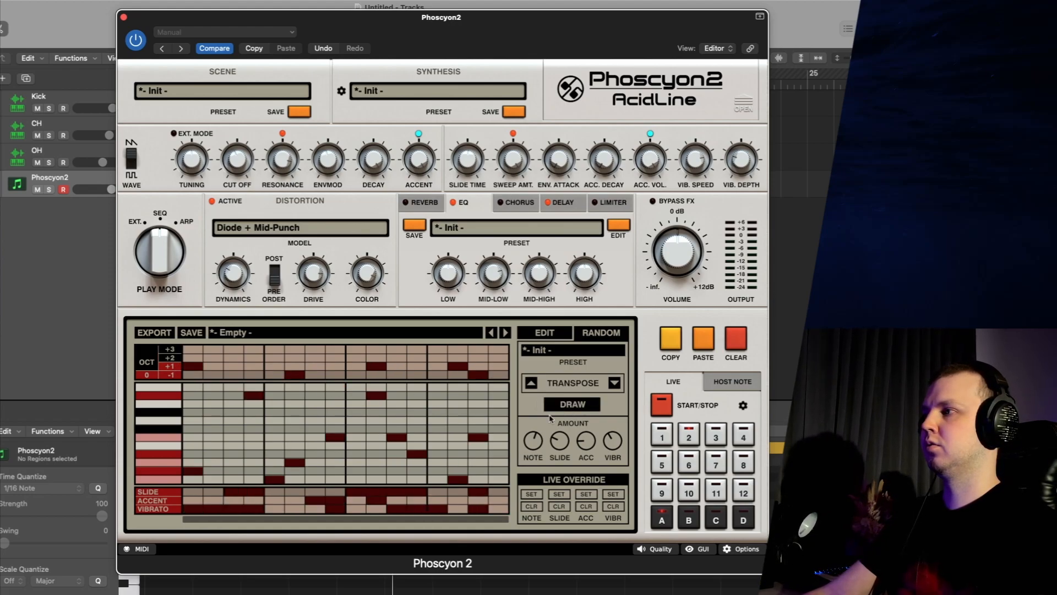
click(665, 412)
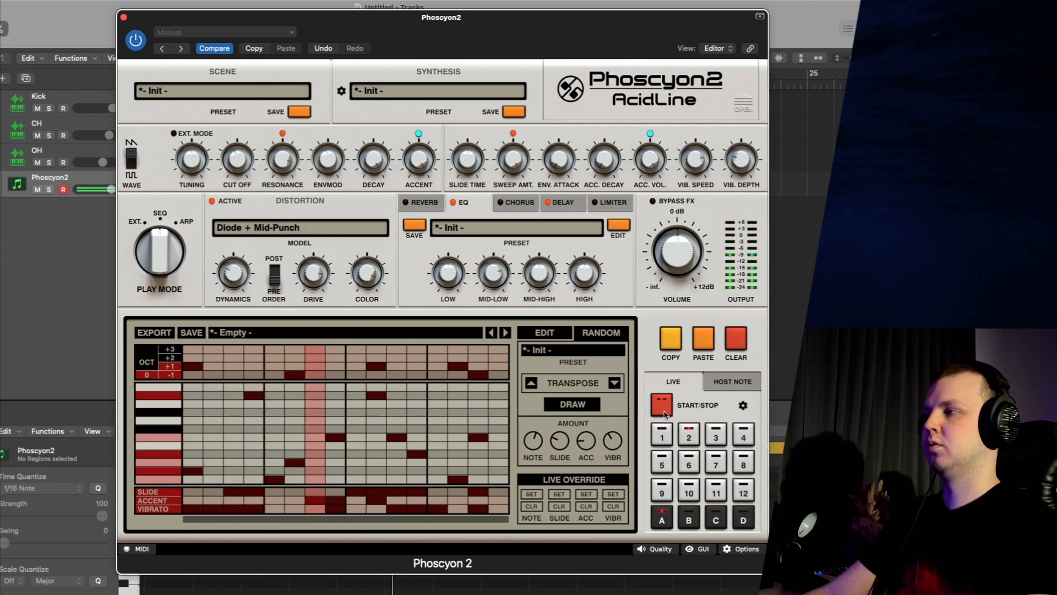
click(663, 408)
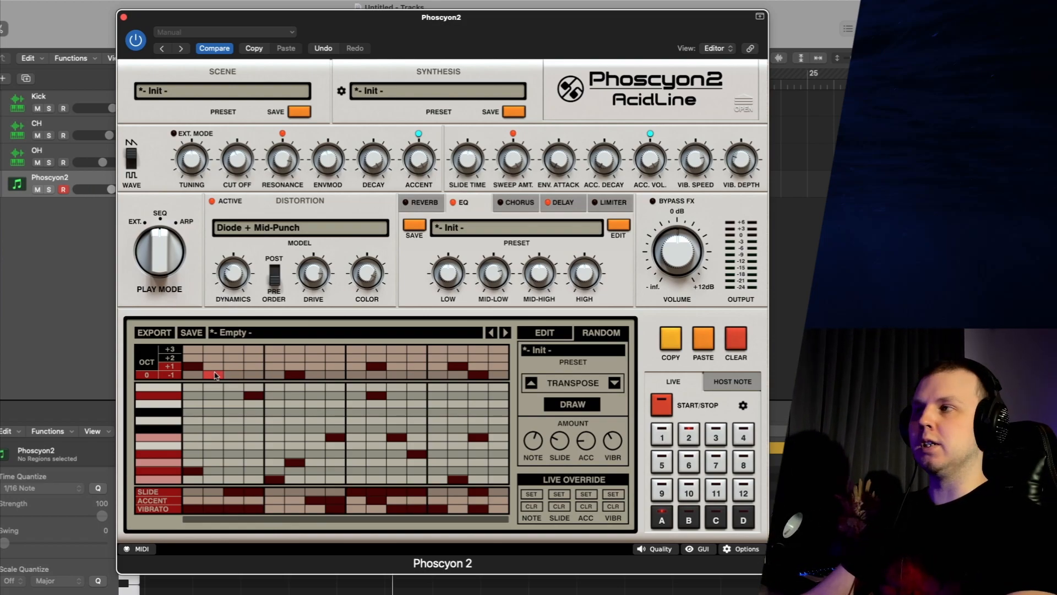
Open the hidden circuit settings behind the logo, turn BA662 Clicks on, and audition the pattern
click(742, 105)
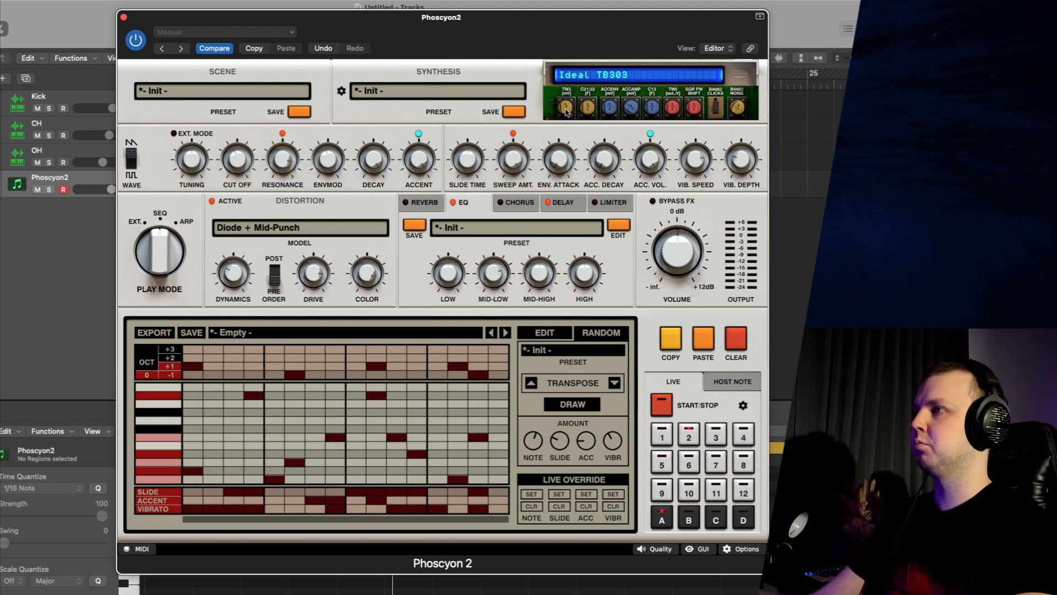
click(716, 107)
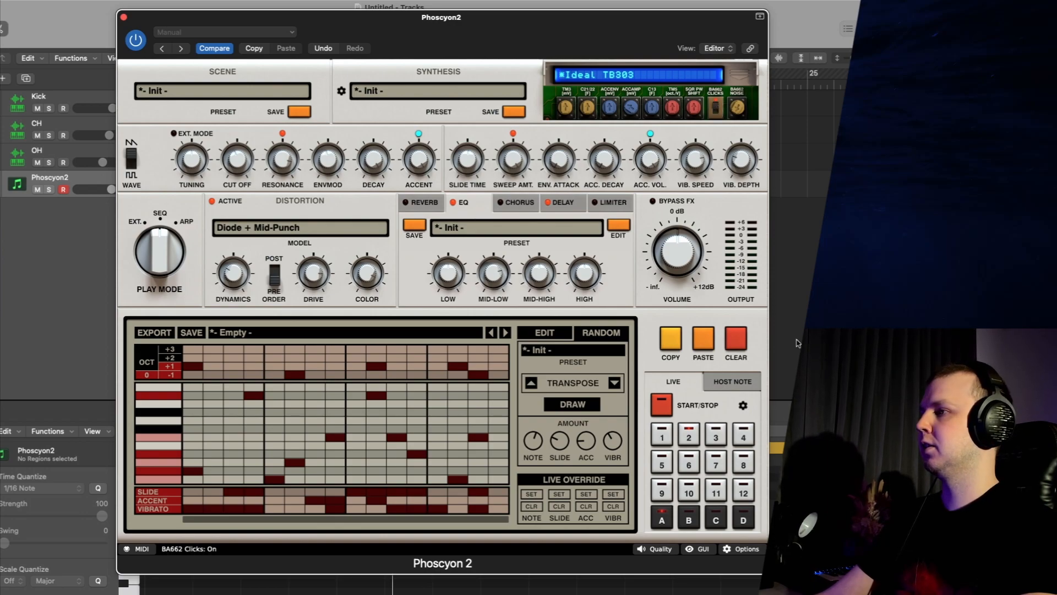
click(667, 407)
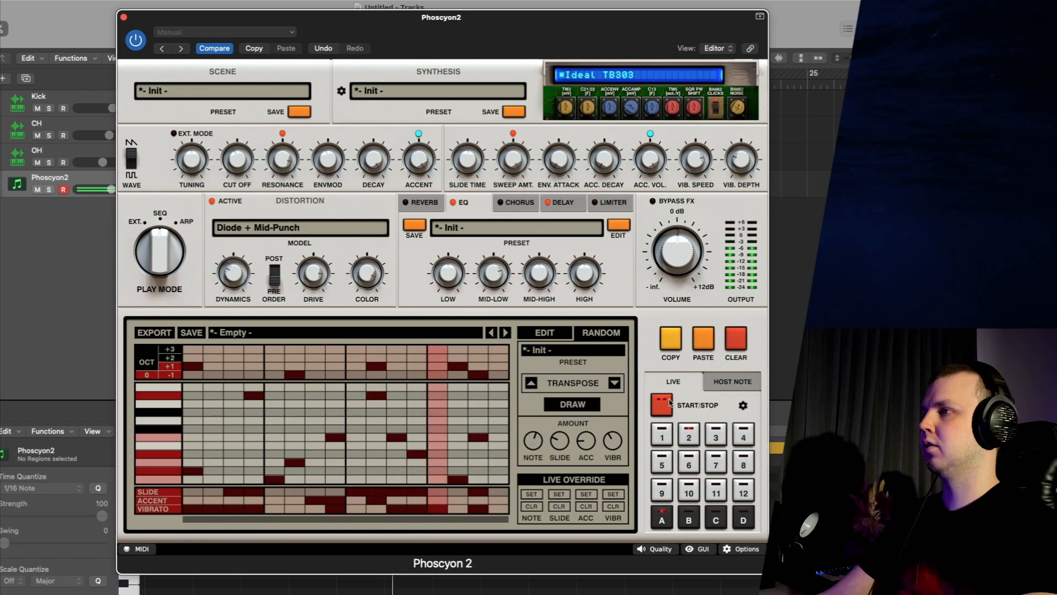
click(670, 404)
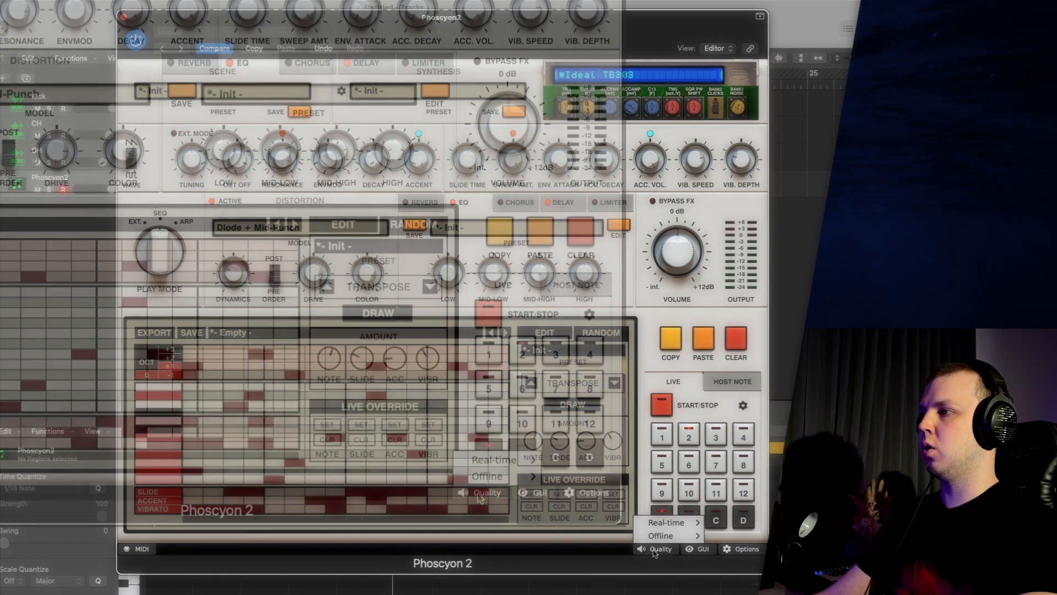
Try the High real-time quality setting by playing the pattern briefly
click(655, 551)
mouse_move(680, 523)
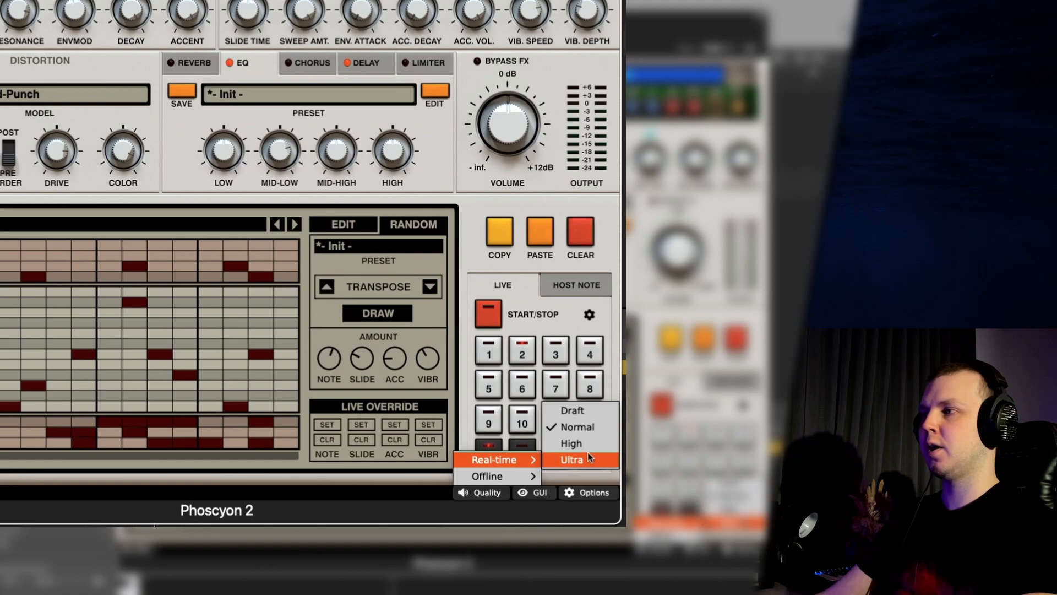
mouse_move(519, 484)
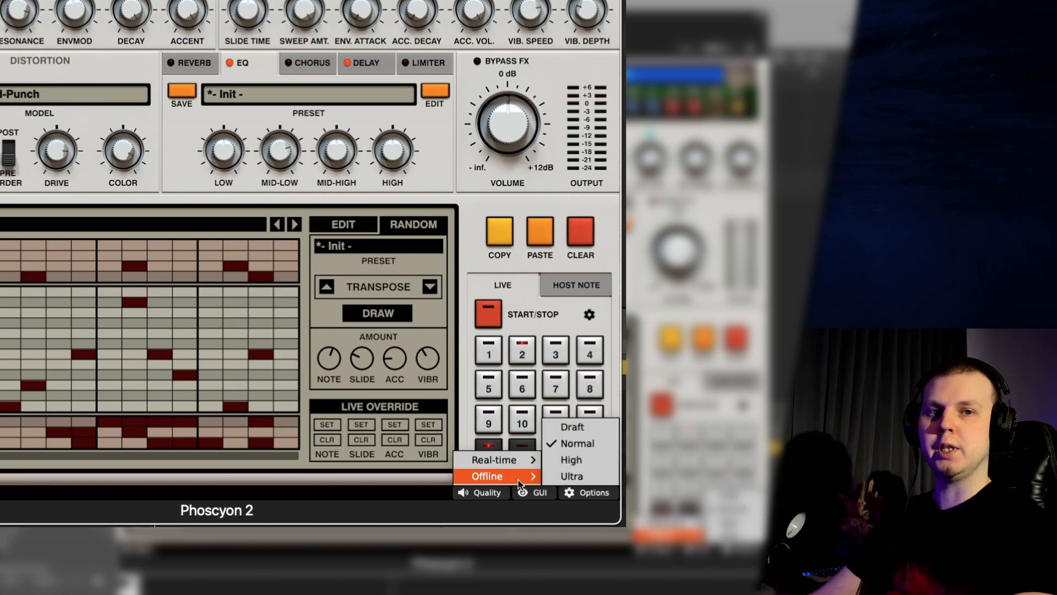
mouse_move(518, 457)
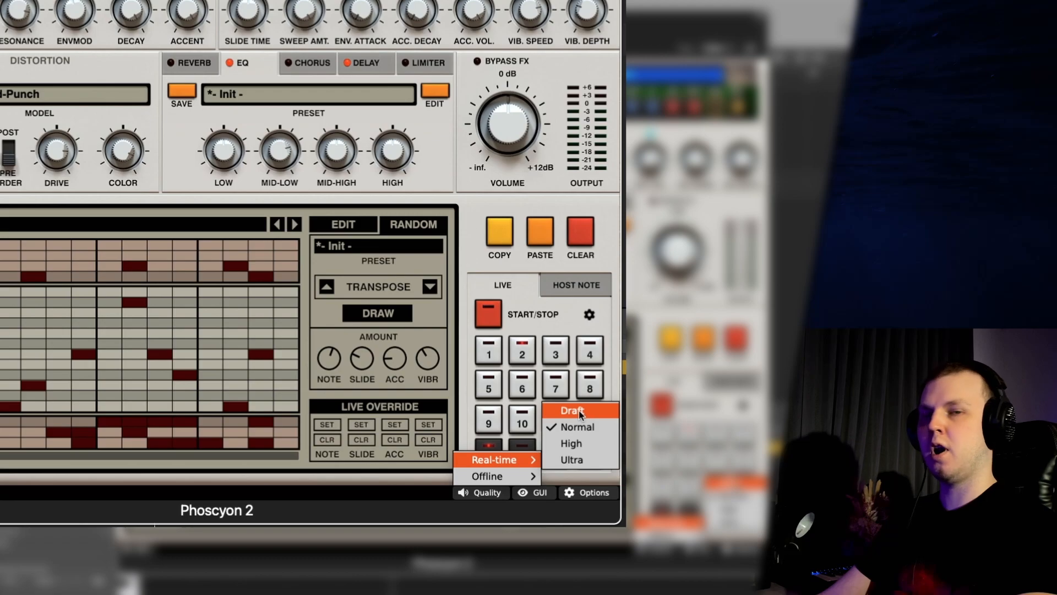
click(584, 443)
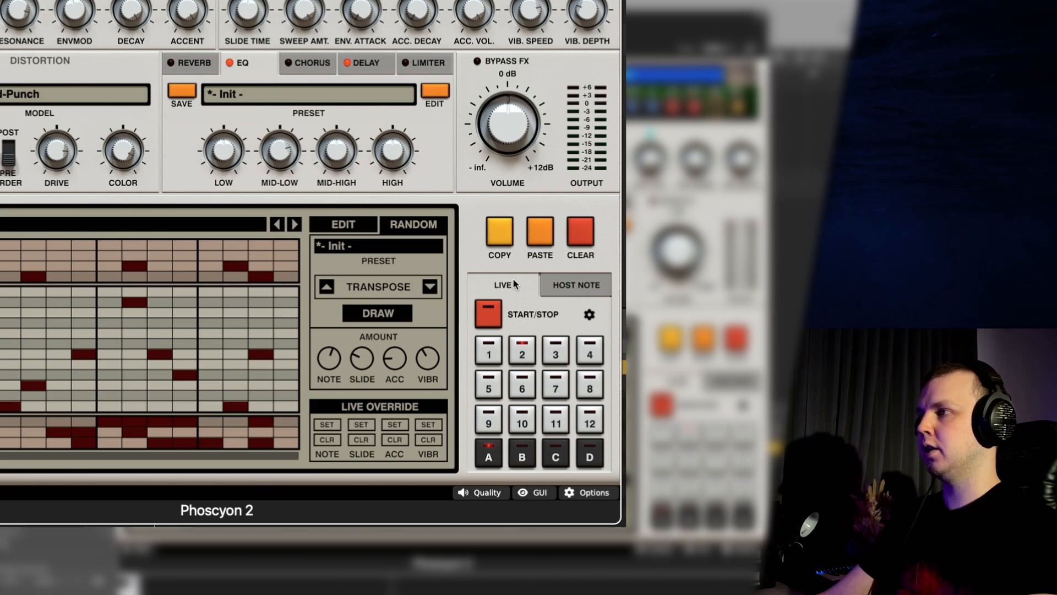
click(488, 314)
click(498, 309)
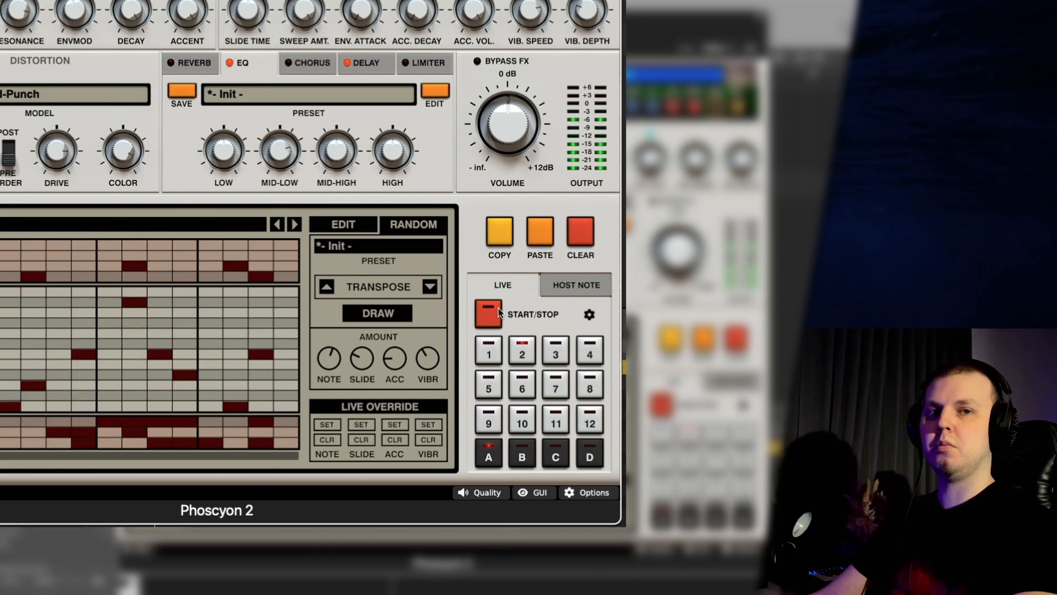
Set the real-time quality to Normal and the offline quality to Ultra
click(477, 491)
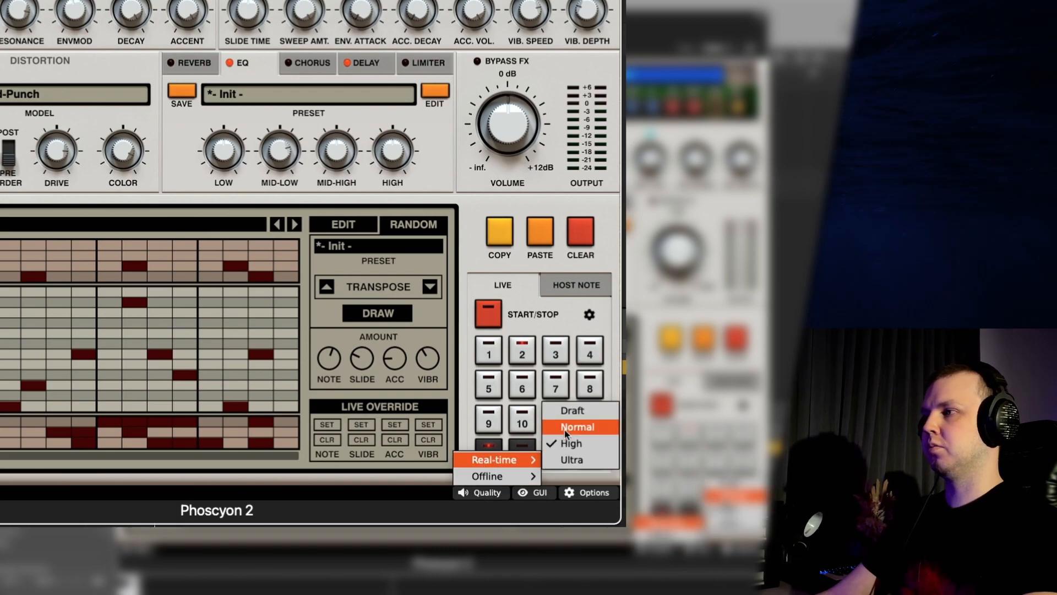
click(571, 427)
click(481, 491)
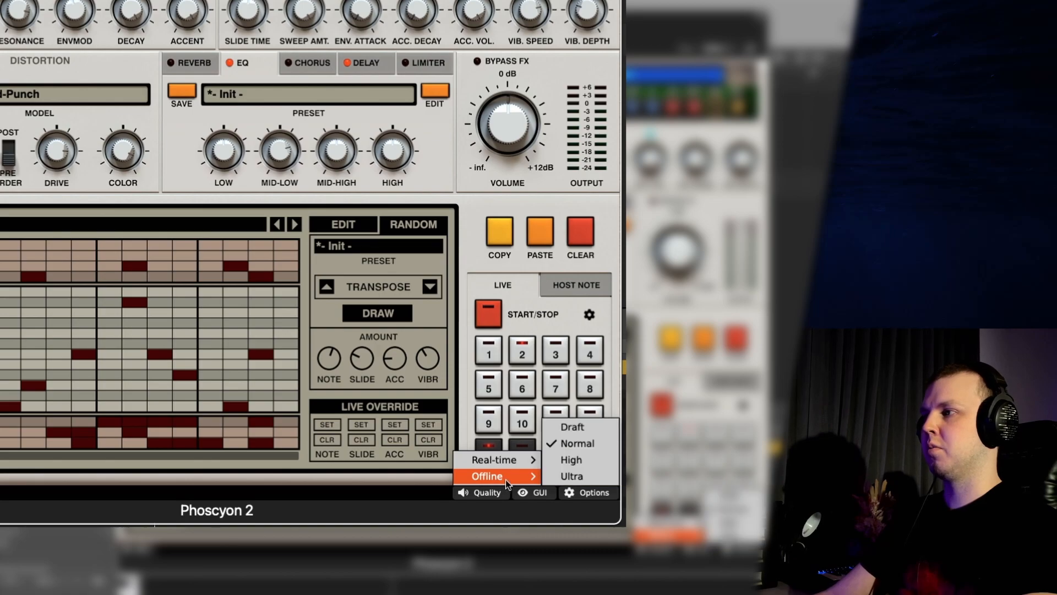
click(567, 477)
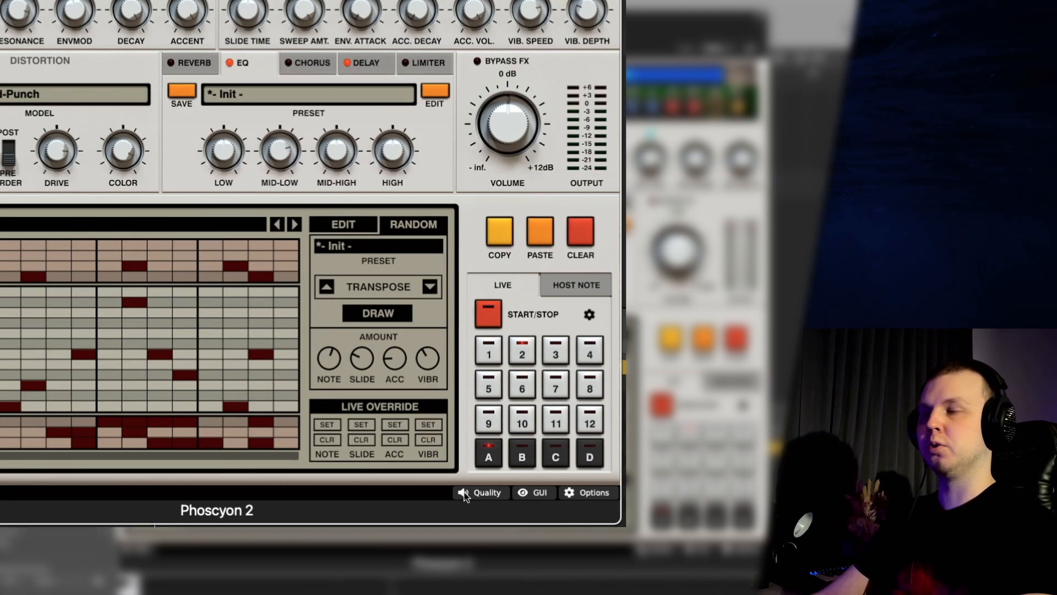
Examine the GUI size, system scale and sequencer view options
click(533, 494)
mouse_move(561, 411)
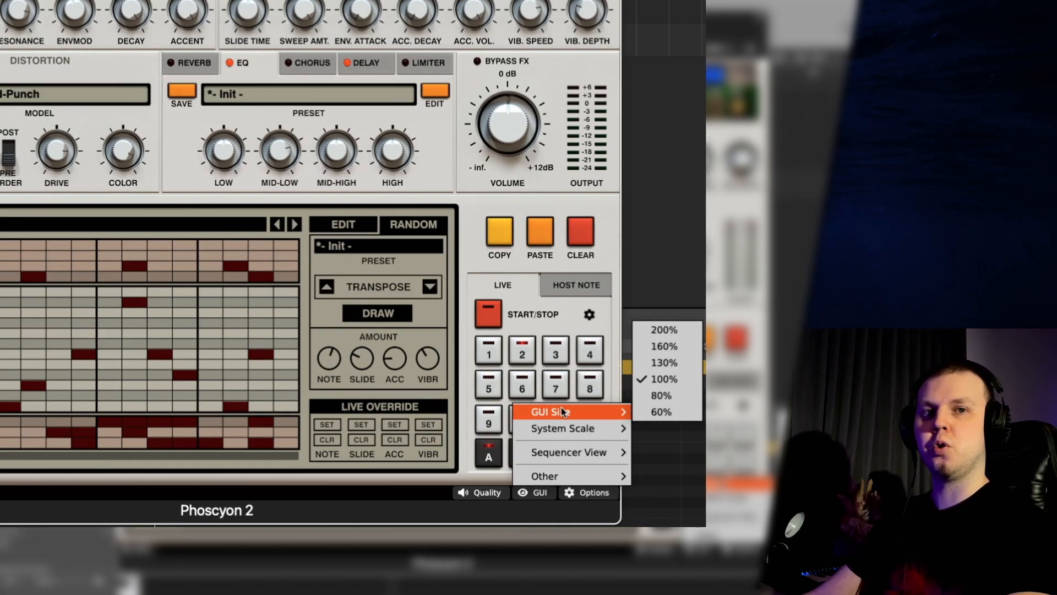
mouse_move(578, 429)
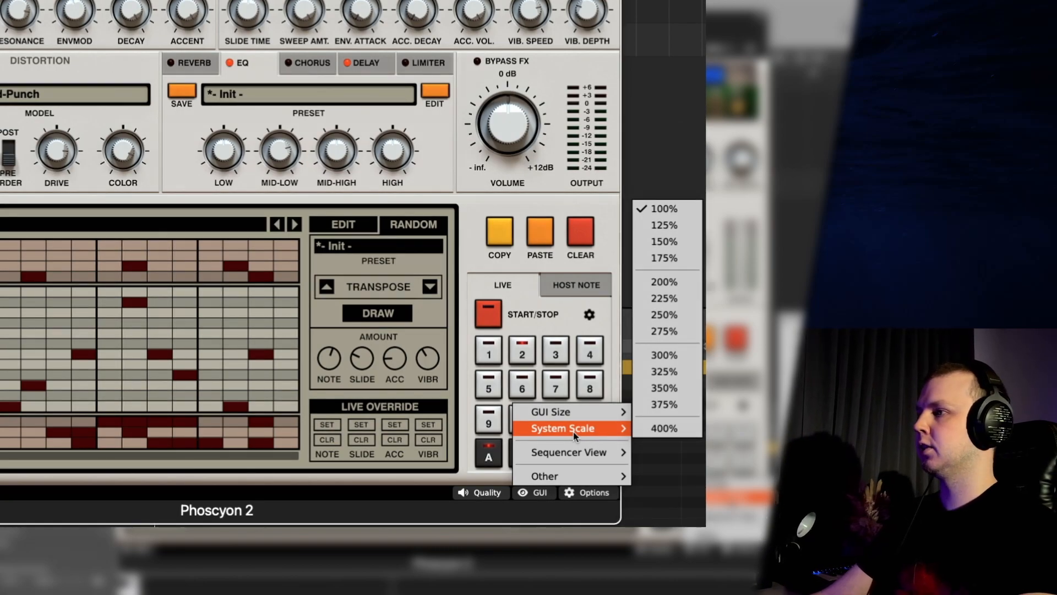
mouse_move(573, 455)
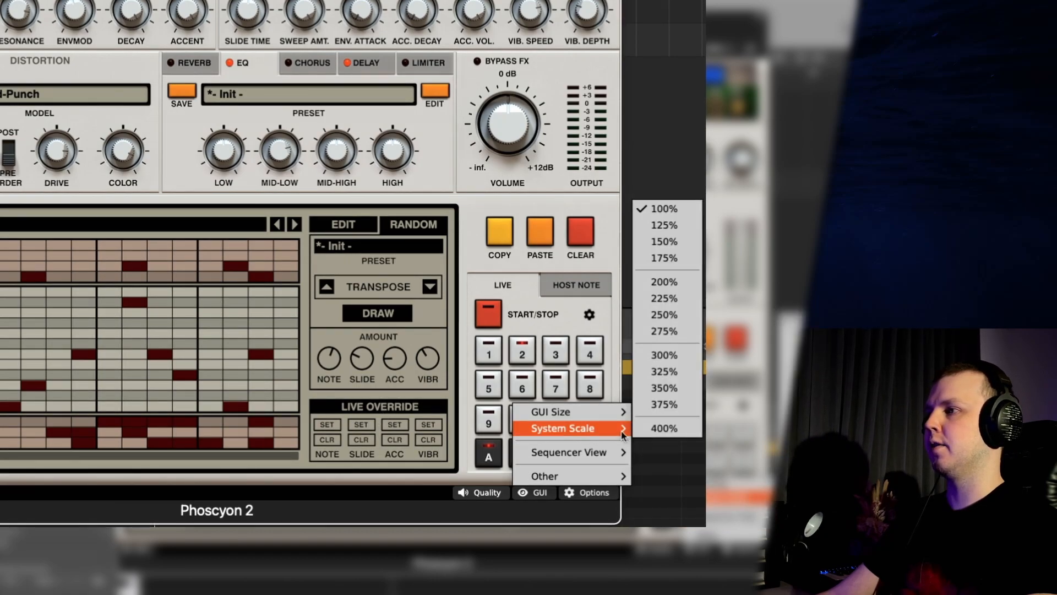
mouse_move(618, 452)
click(669, 451)
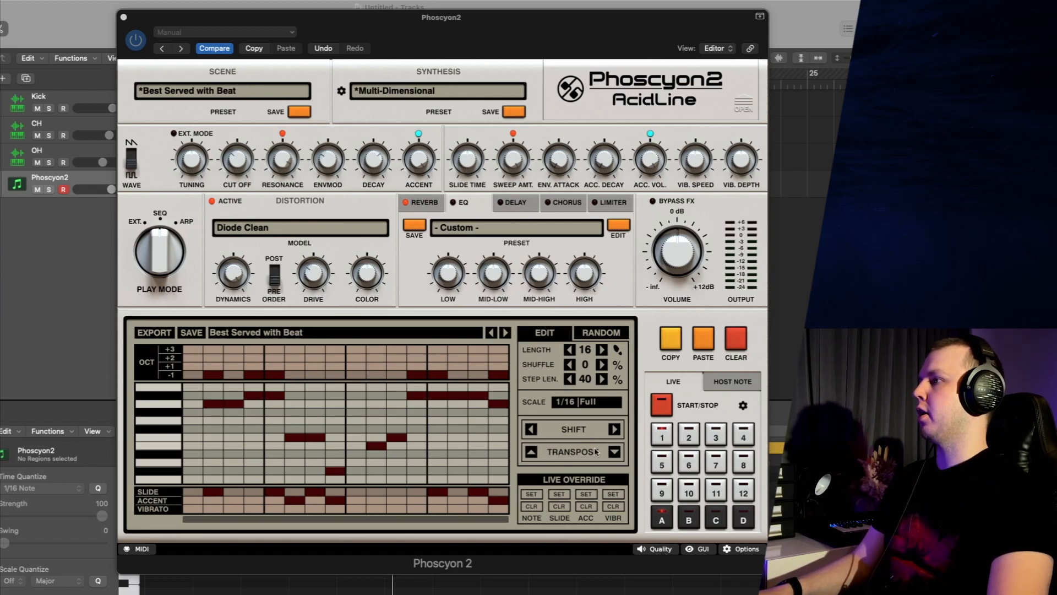
Export the Best Served with Beat pattern as a MIDI region onto the Phoscyon2 track at bar 1, without importing tempo
click(154, 334)
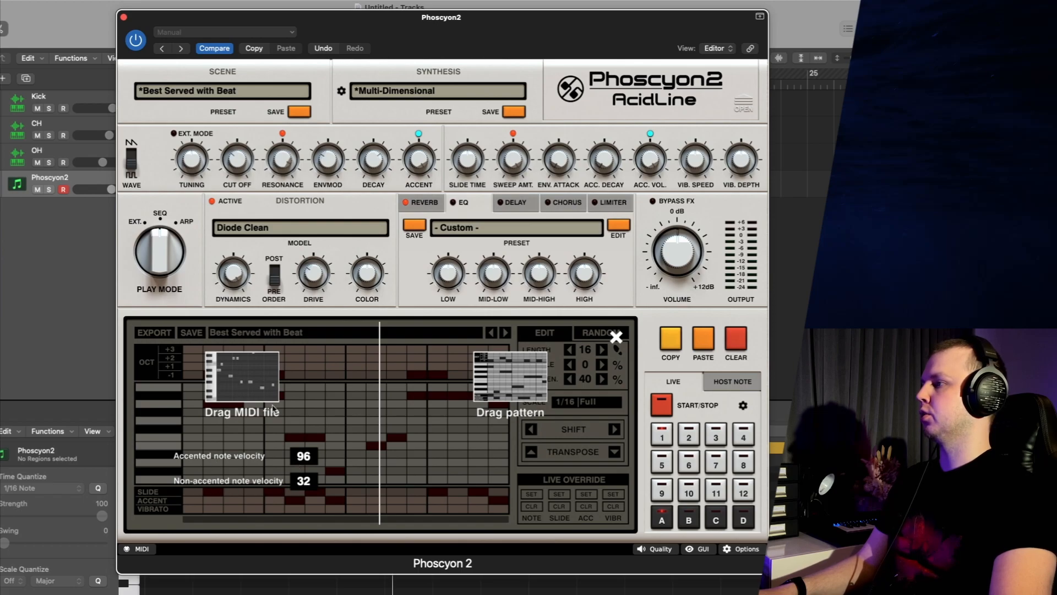
drag(272, 19, 386, 20)
drag(359, 392, 182, 189)
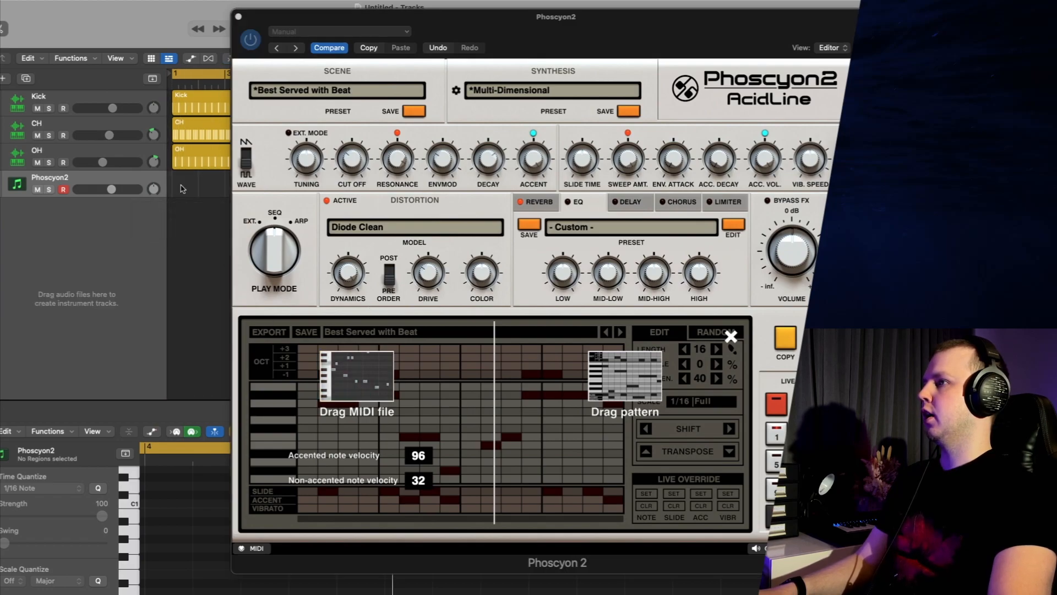
drag(577, 146, 532, 135)
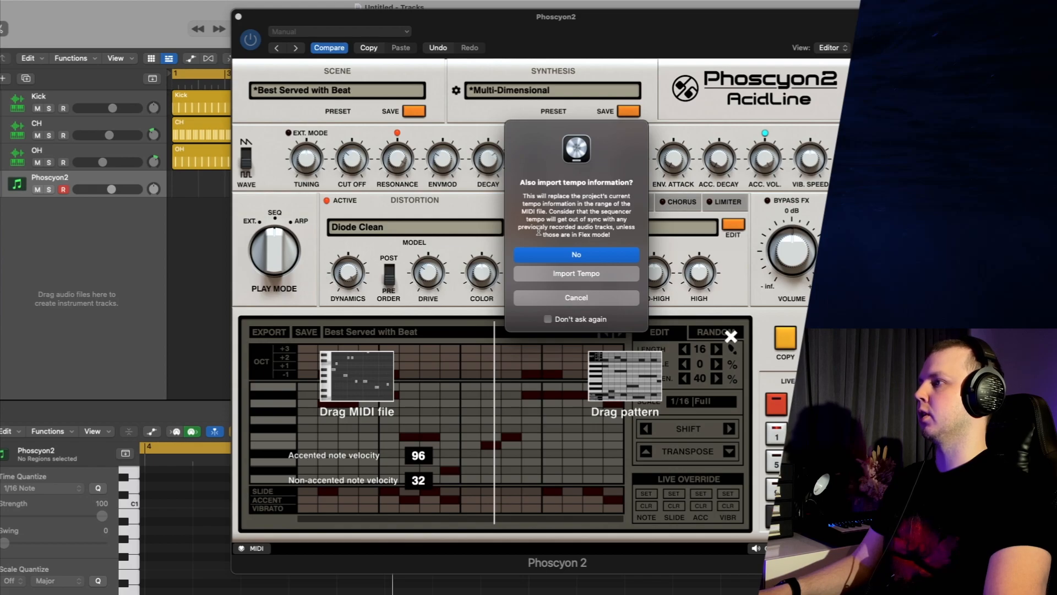
click(562, 257)
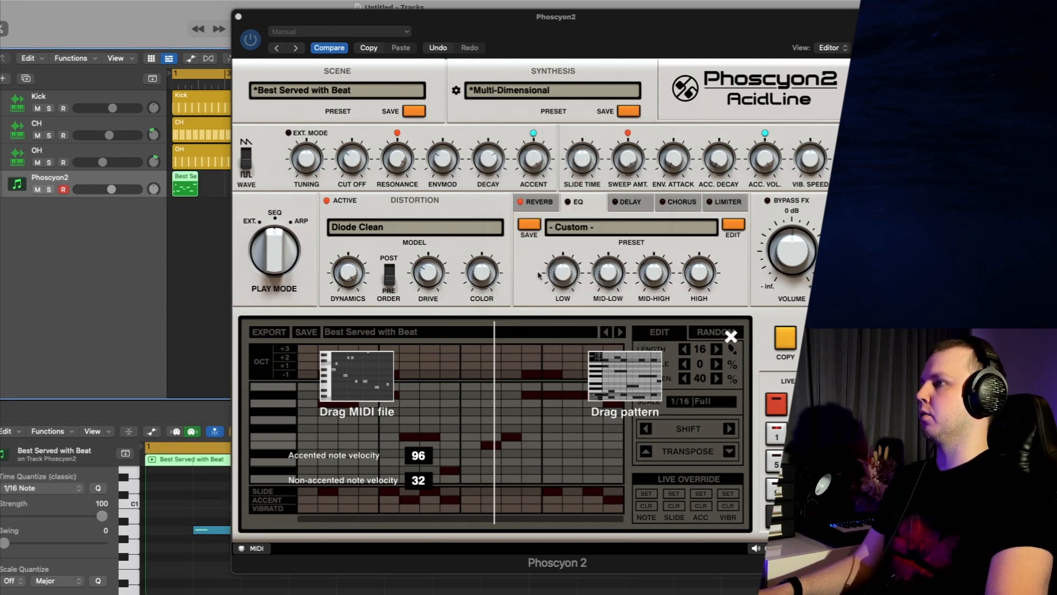
click(731, 337)
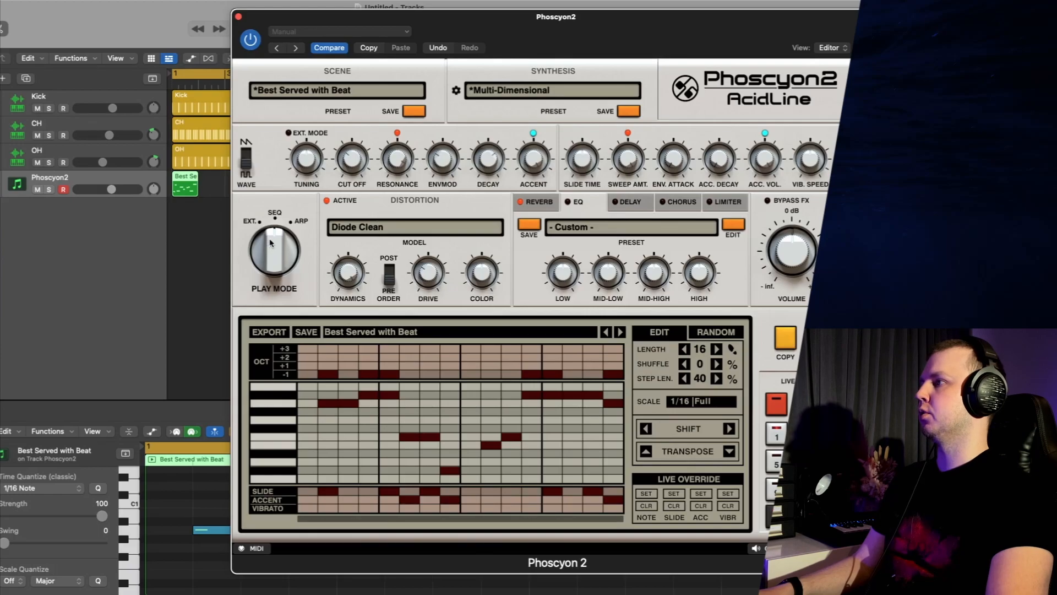
Set the play mode to EXT and play the project with the exported MIDI region
drag(264, 254, 266, 280)
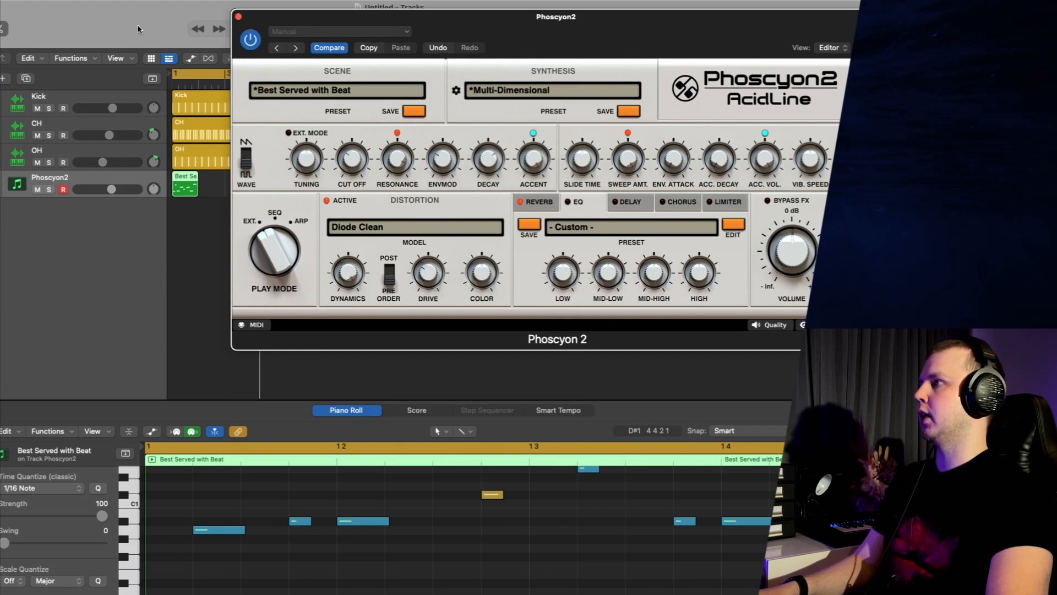
click(220, 217)
key(space)
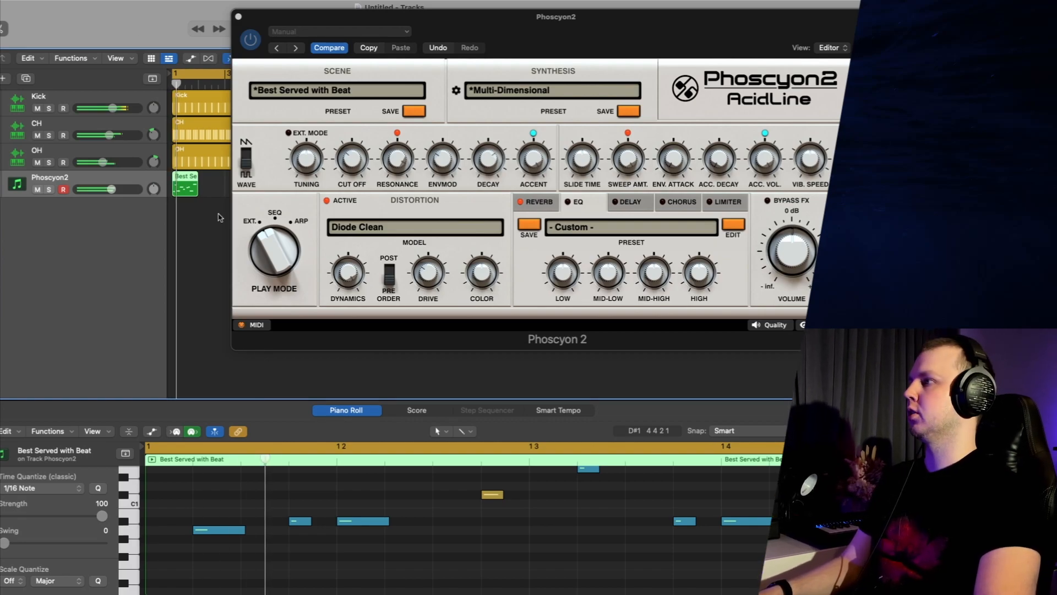